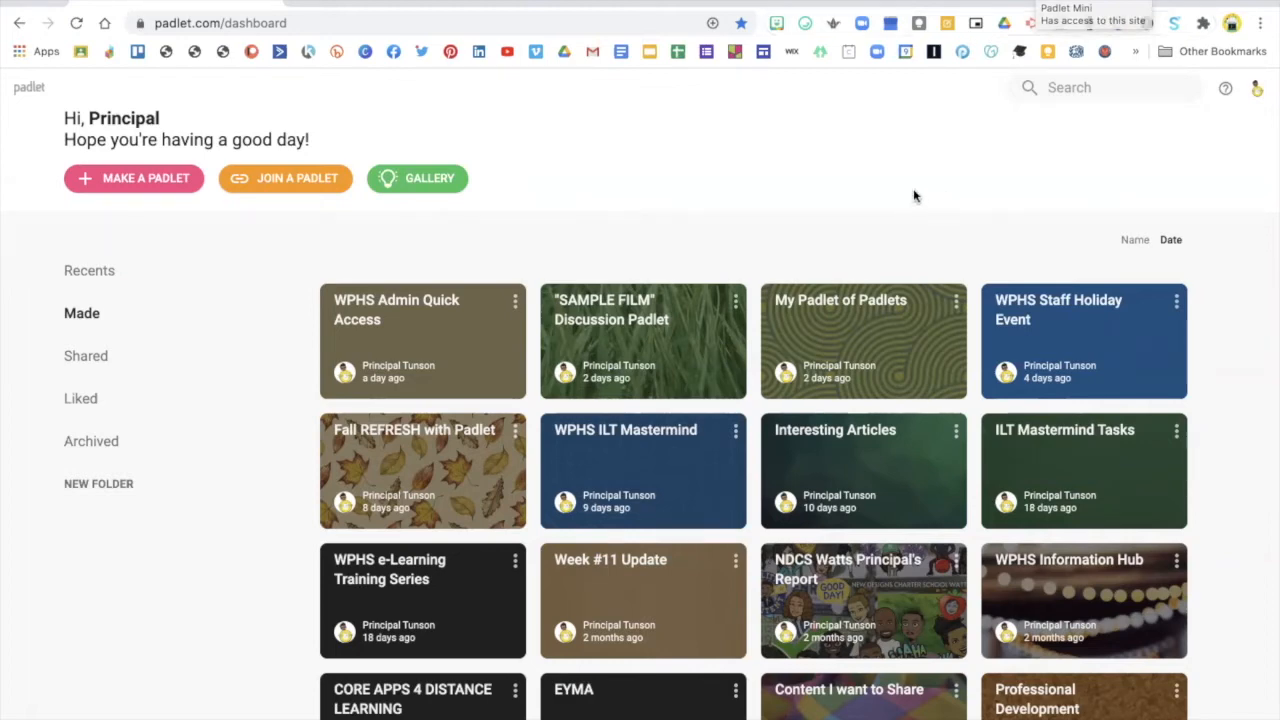
Make a new blank padlet using the Shelf layout, which stacks content in columns
left_click(118, 180)
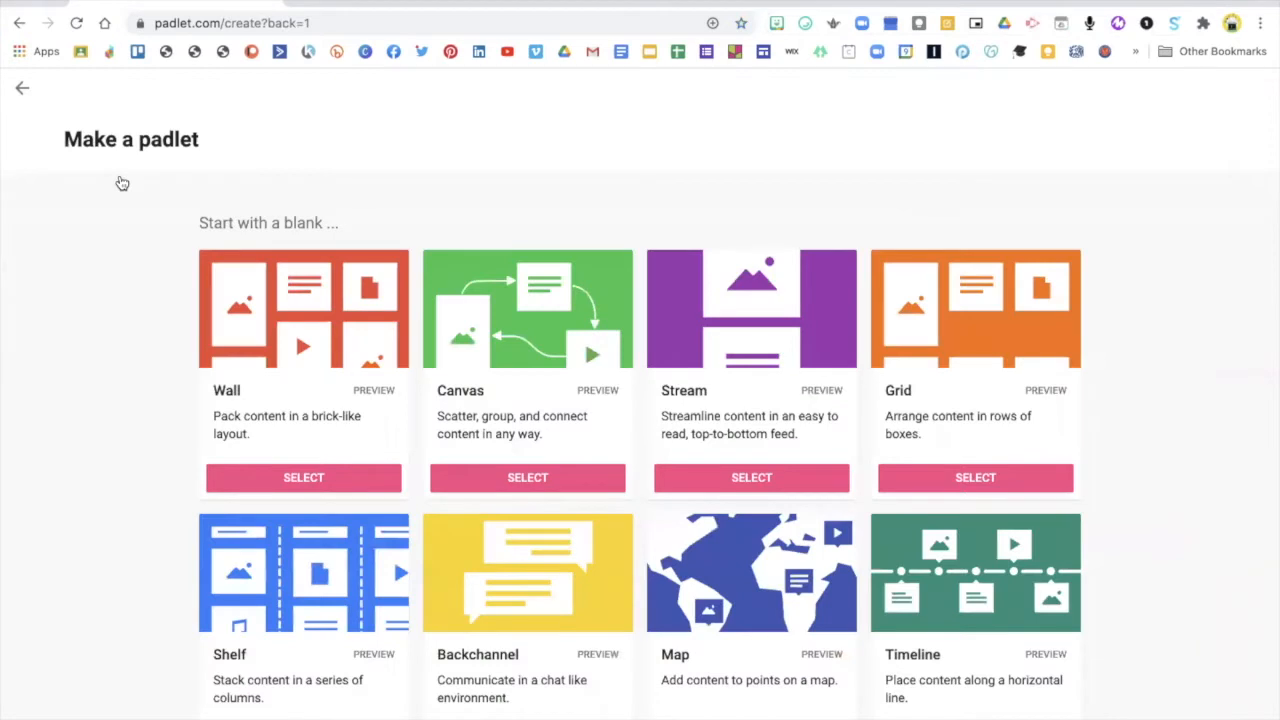
scroll(226, 402, "down", 3)
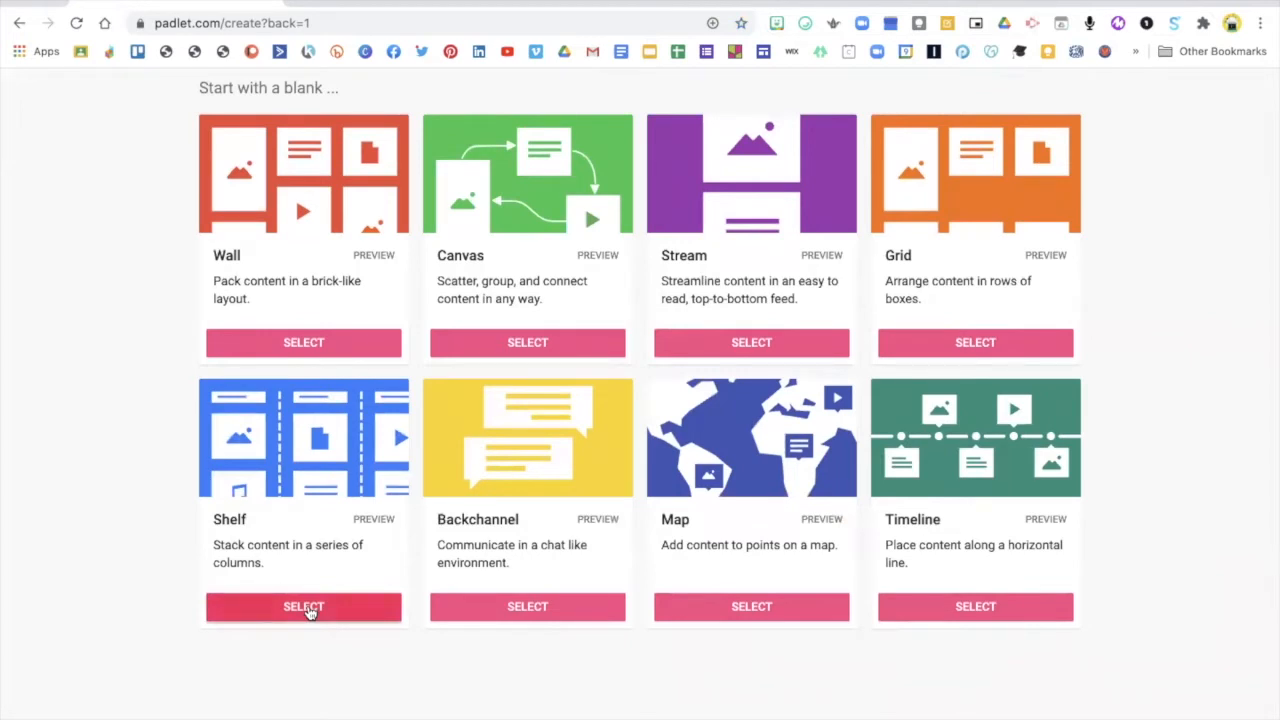
left_click(309, 612)
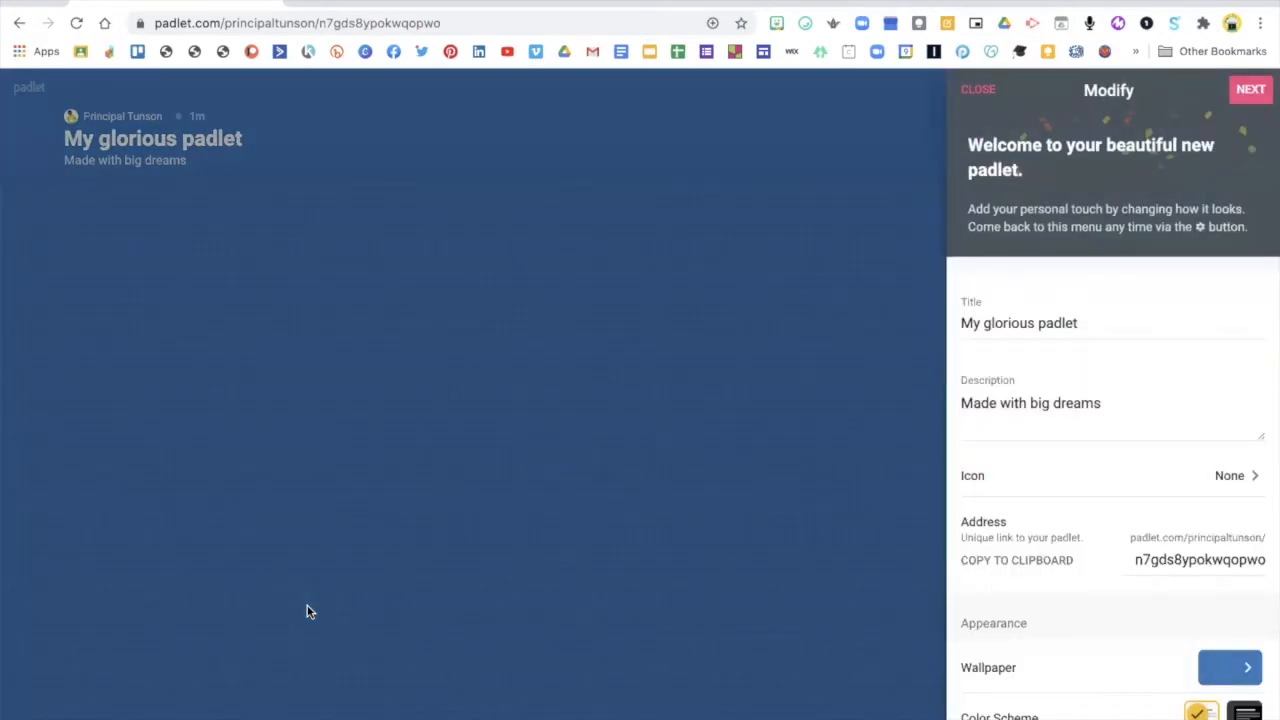
Replace the padlet's default title with "Fall Book Discussion Board"
left_click_drag(1106, 320, 952, 322)
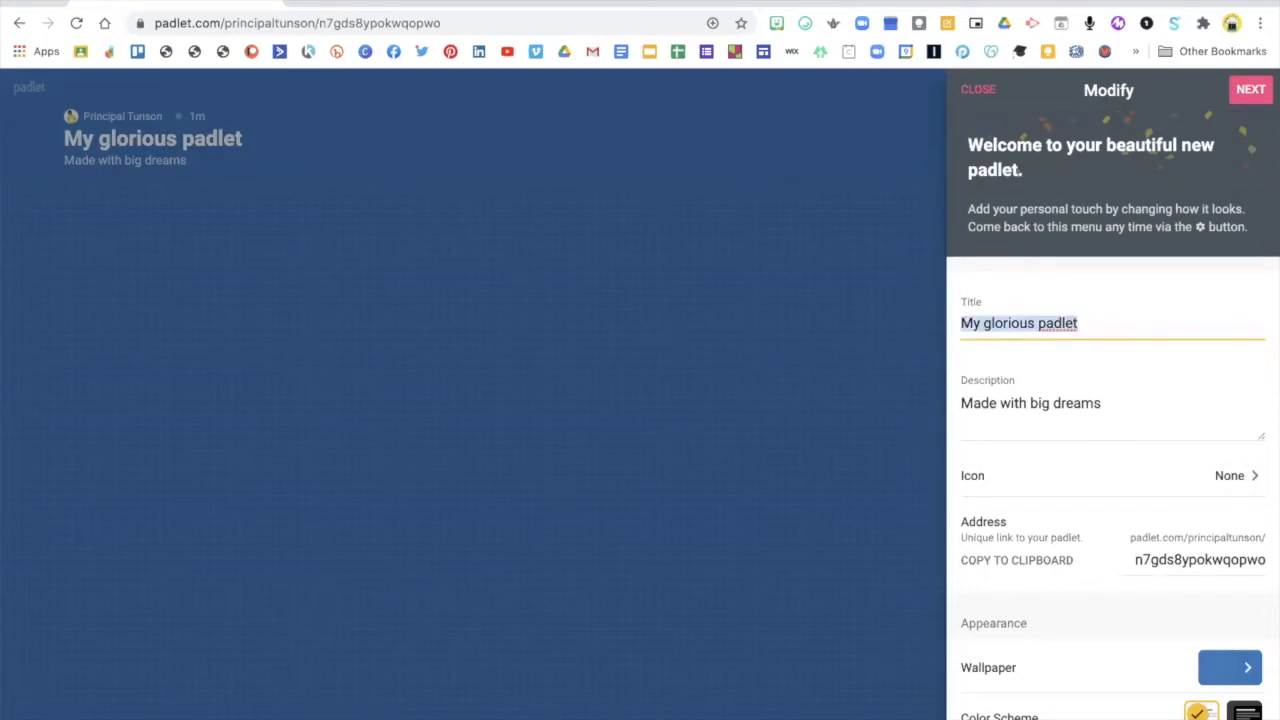
type("Fall Book D")
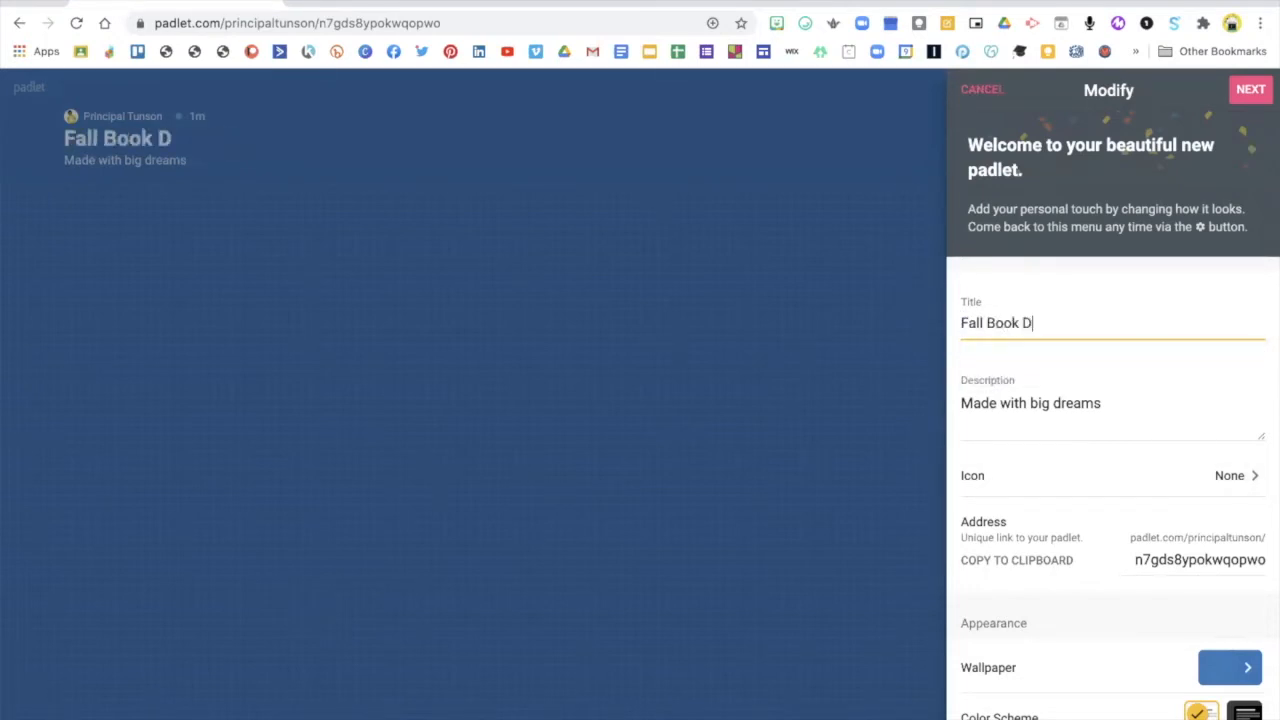
type("iscussion Board")
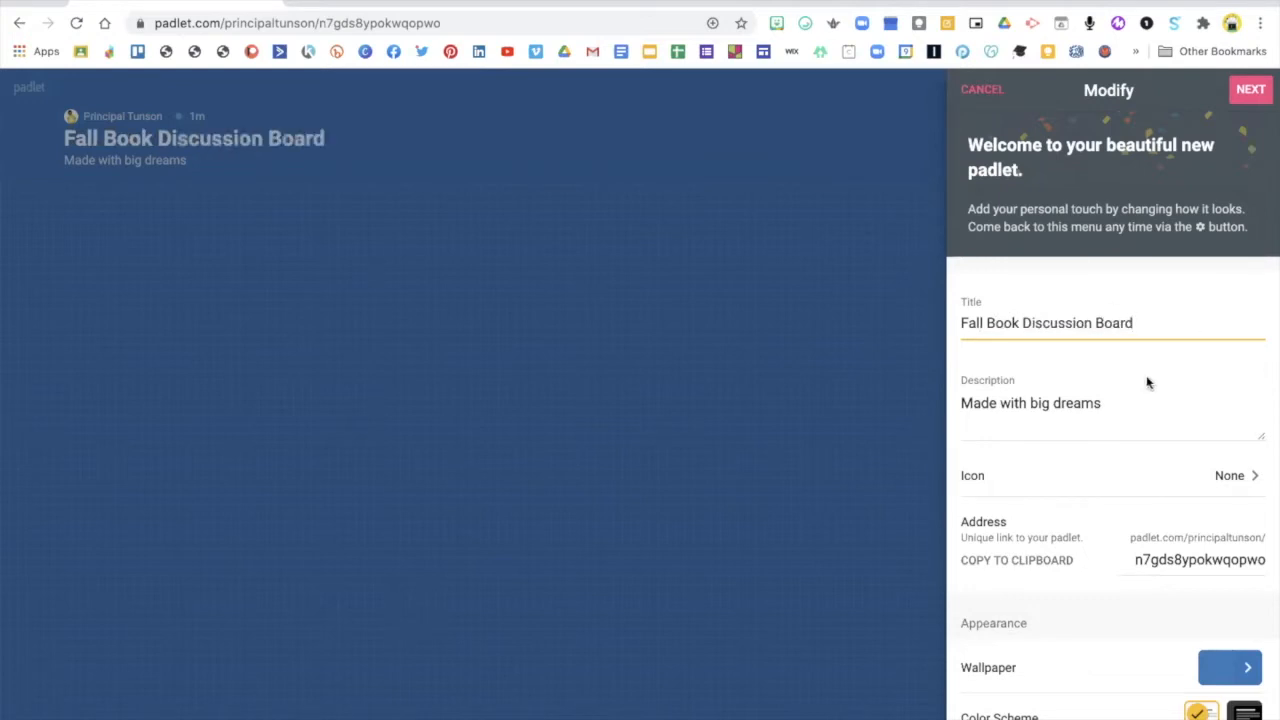
Replace the padlet's description with "Find the book that you are reading and join in the discussion below it."
left_click(1094, 403)
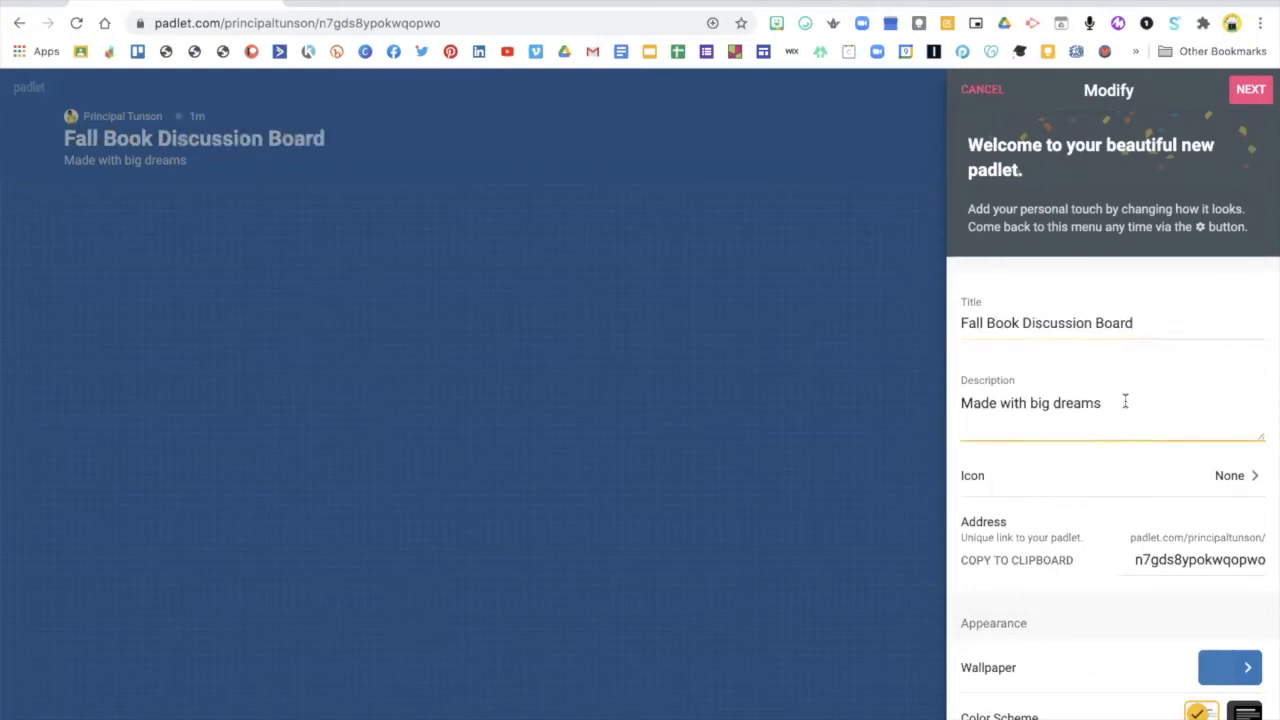
left_click_drag(1123, 403, 946, 406)
type("Find you")
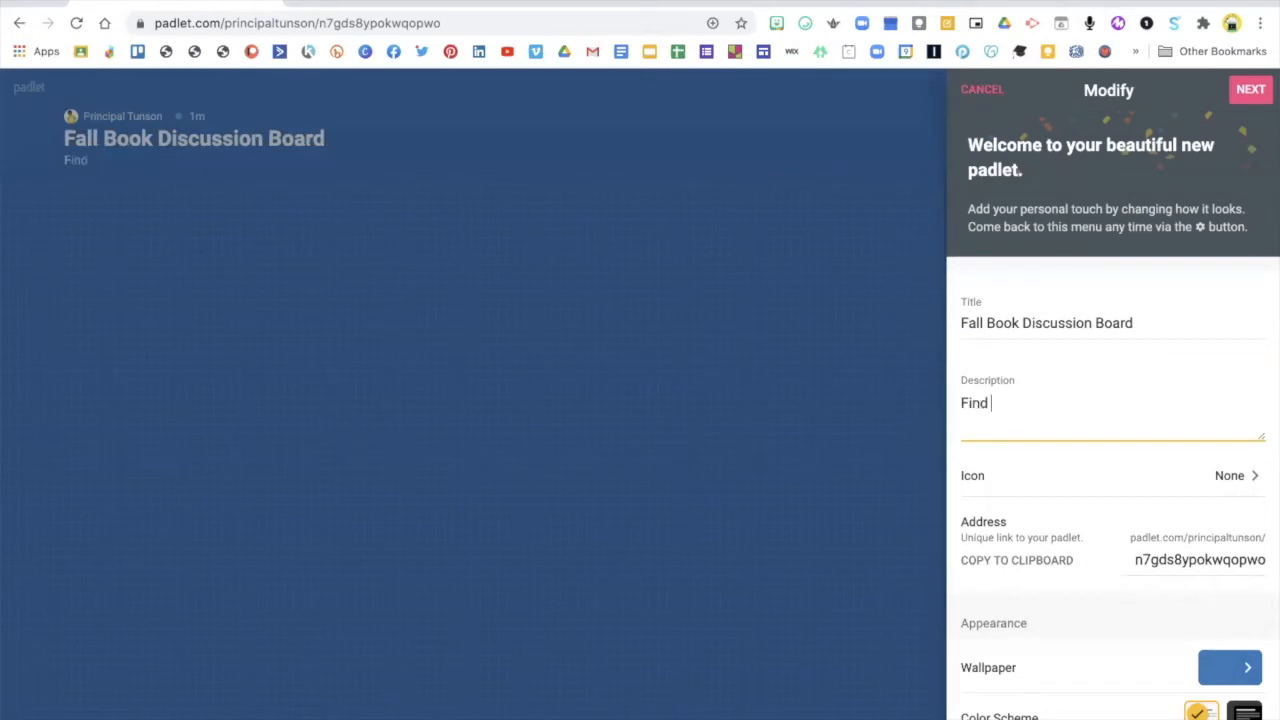
key("BackSpace")
key("BackSpace")
key("BackSpace")
type("tye book t")
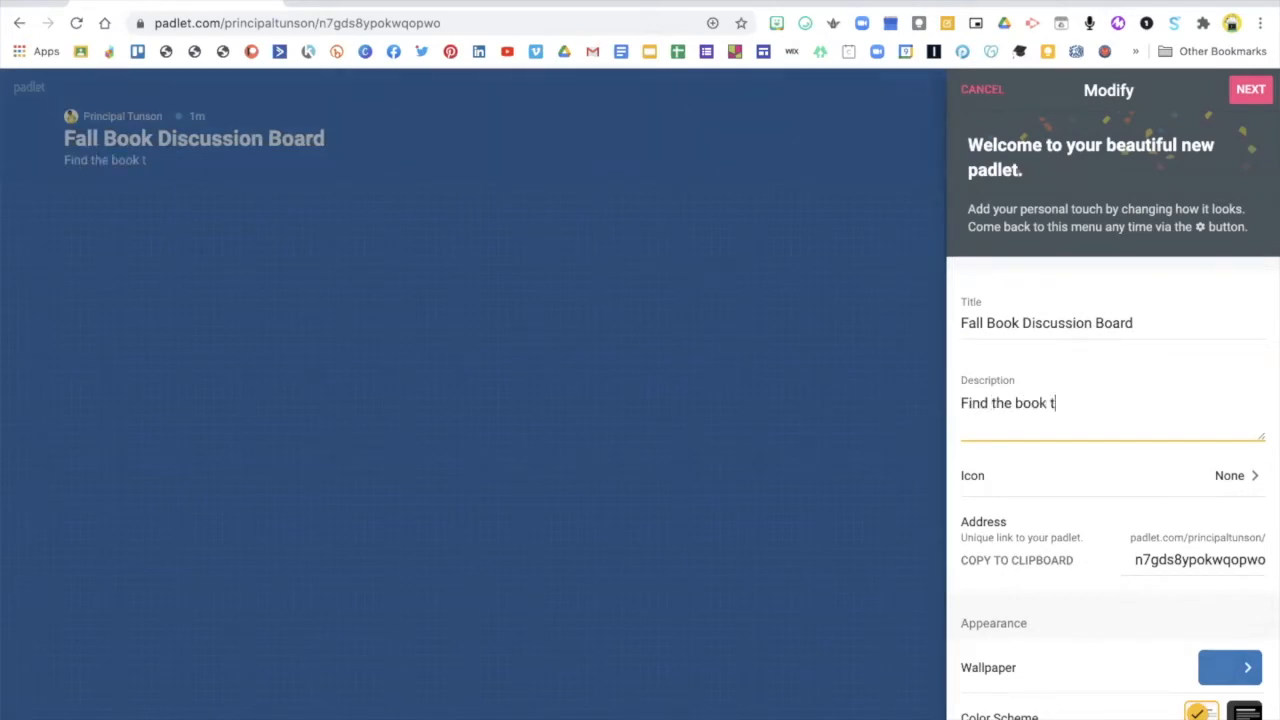
type("hat you are reading and ")
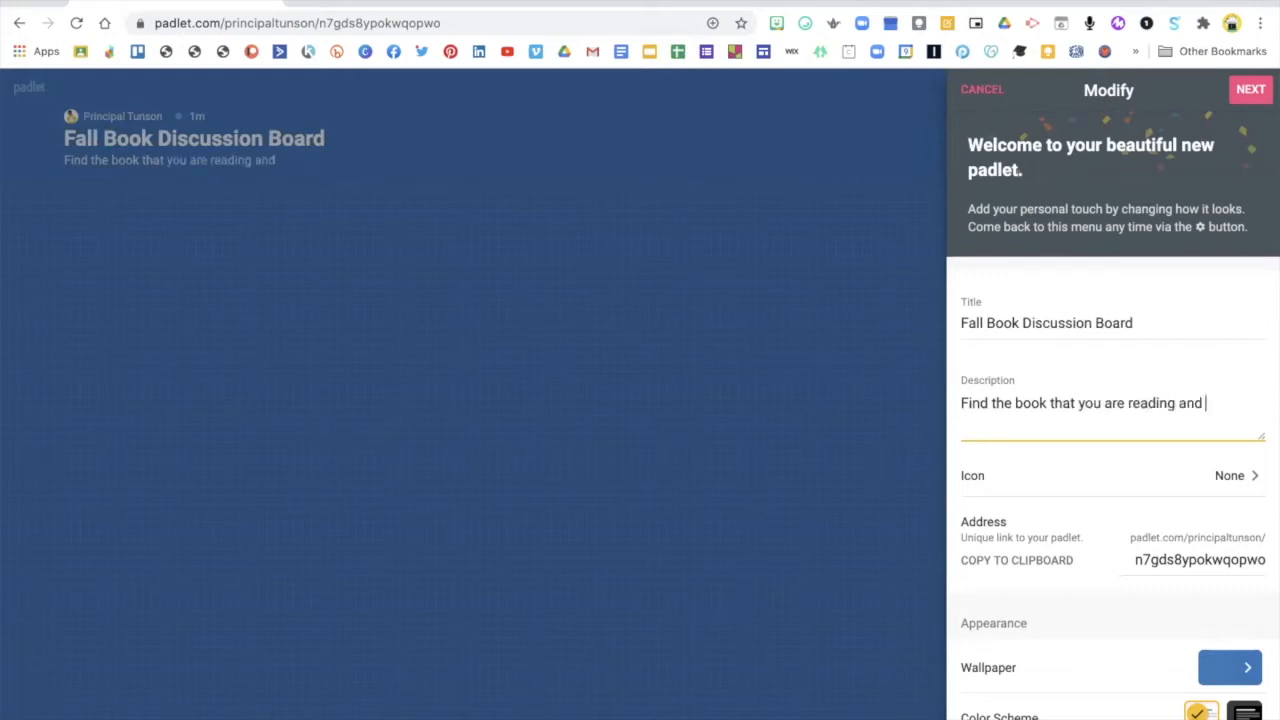
type("join in the ")
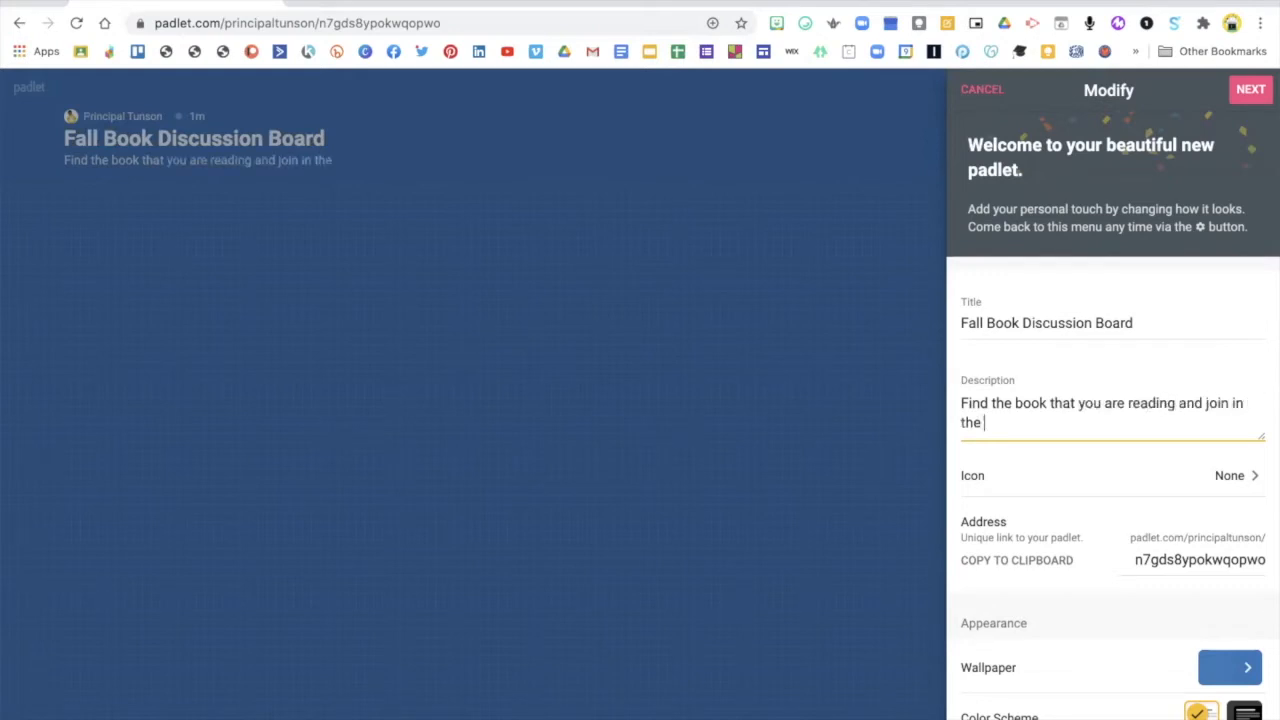
type("disc")
type("uccs")
key("BackSpace")
key("BackSpace")
key("BackSpace")
type("ssion below.")
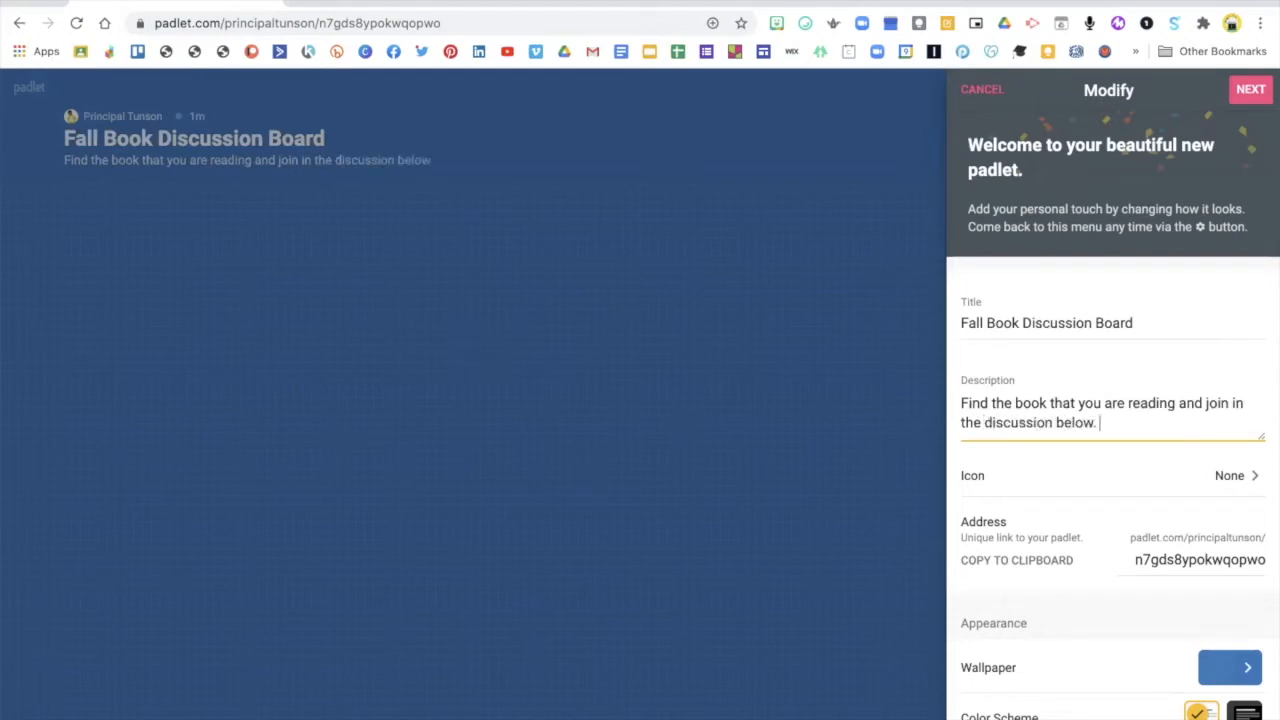
Set the padlet's icon to the stack-of-books emoji from the objects category and return to the Modify settings
left_click(1232, 477)
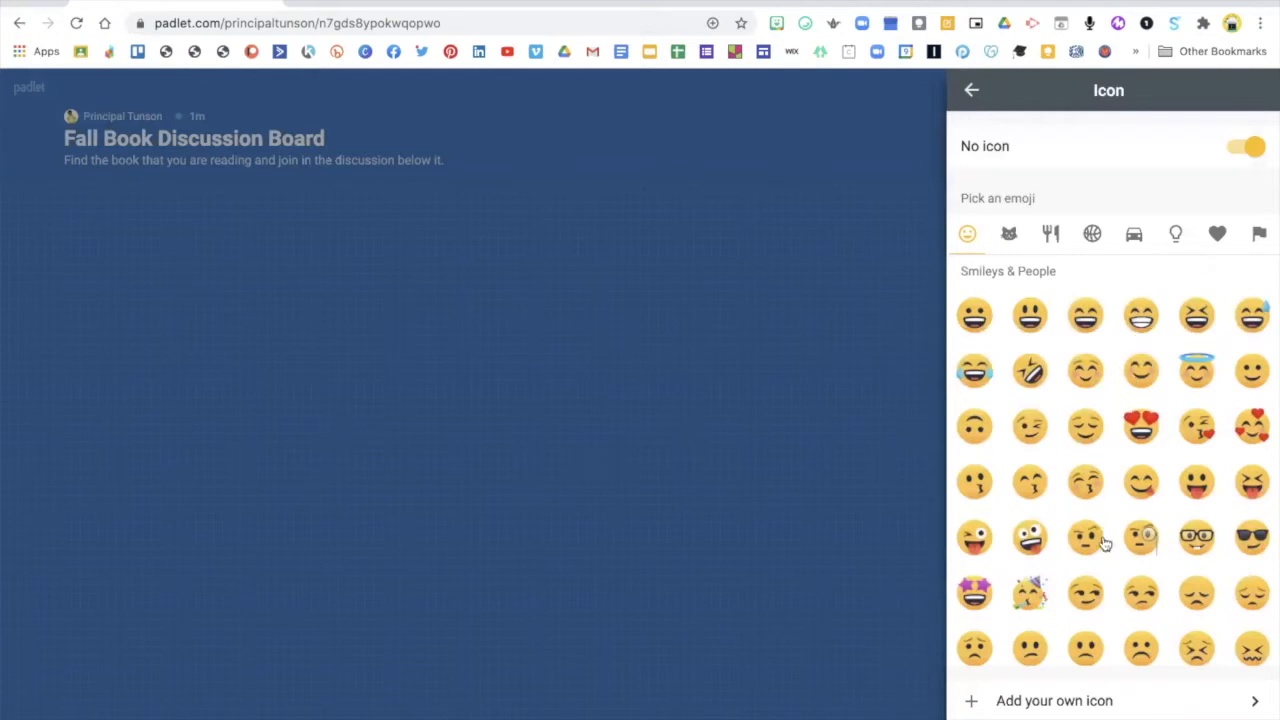
scroll(1105, 543, "down", 4)
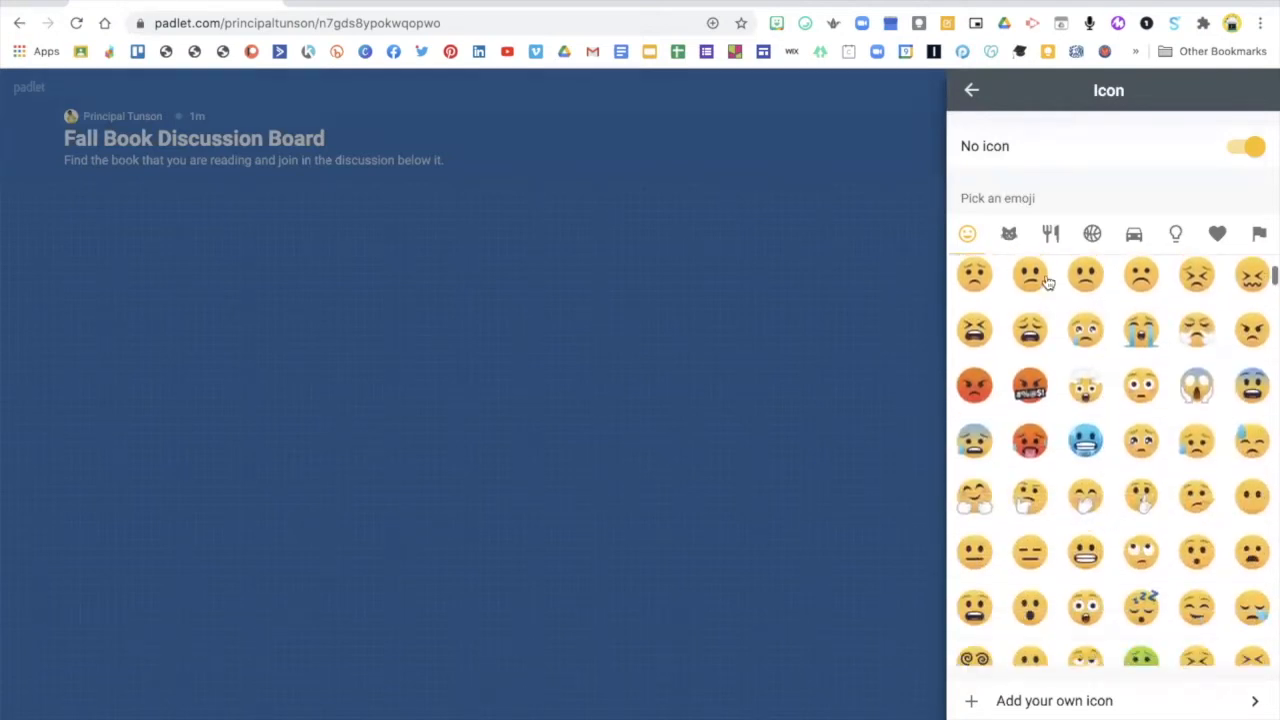
scroll(1117, 334, "down", 1)
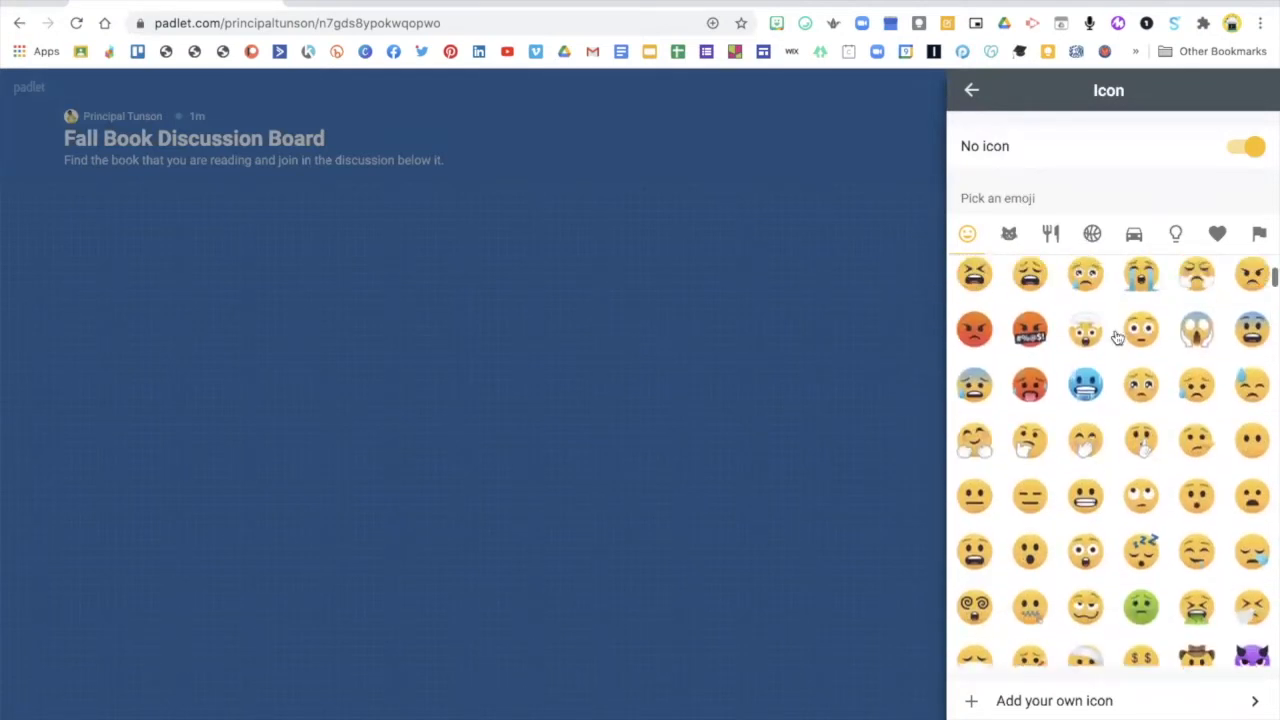
left_click(1177, 235)
scroll(1150, 520, "down", 10)
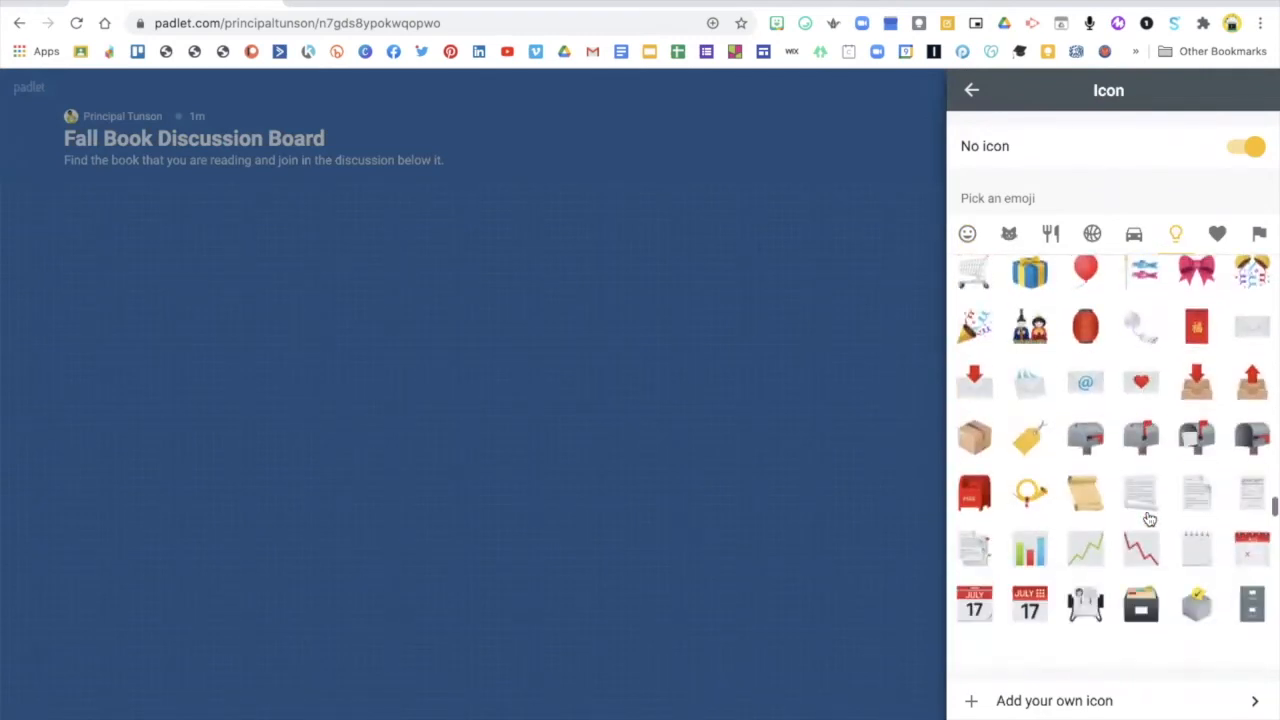
scroll(1150, 519, "down", 4)
left_click(1022, 510)
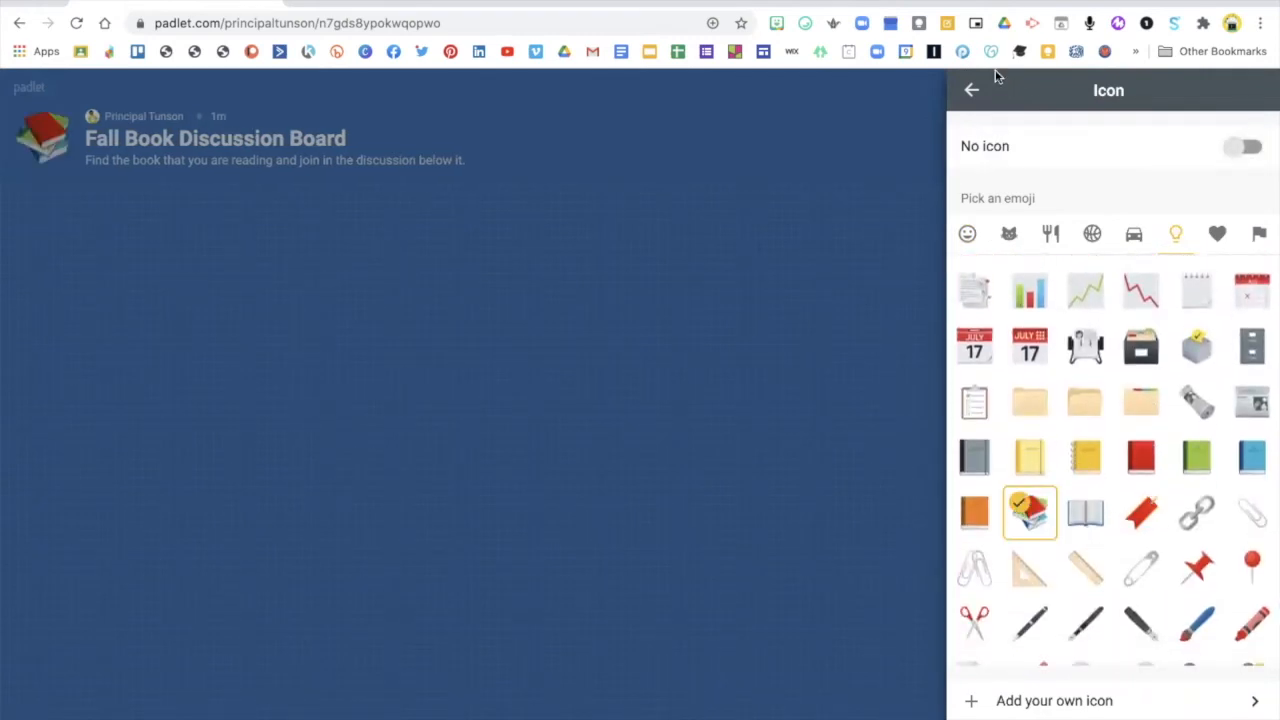
left_click(973, 89)
Set the custom ending of the padlet's unique address to "bookdiscussion"
scroll(1114, 594, "down", 3)
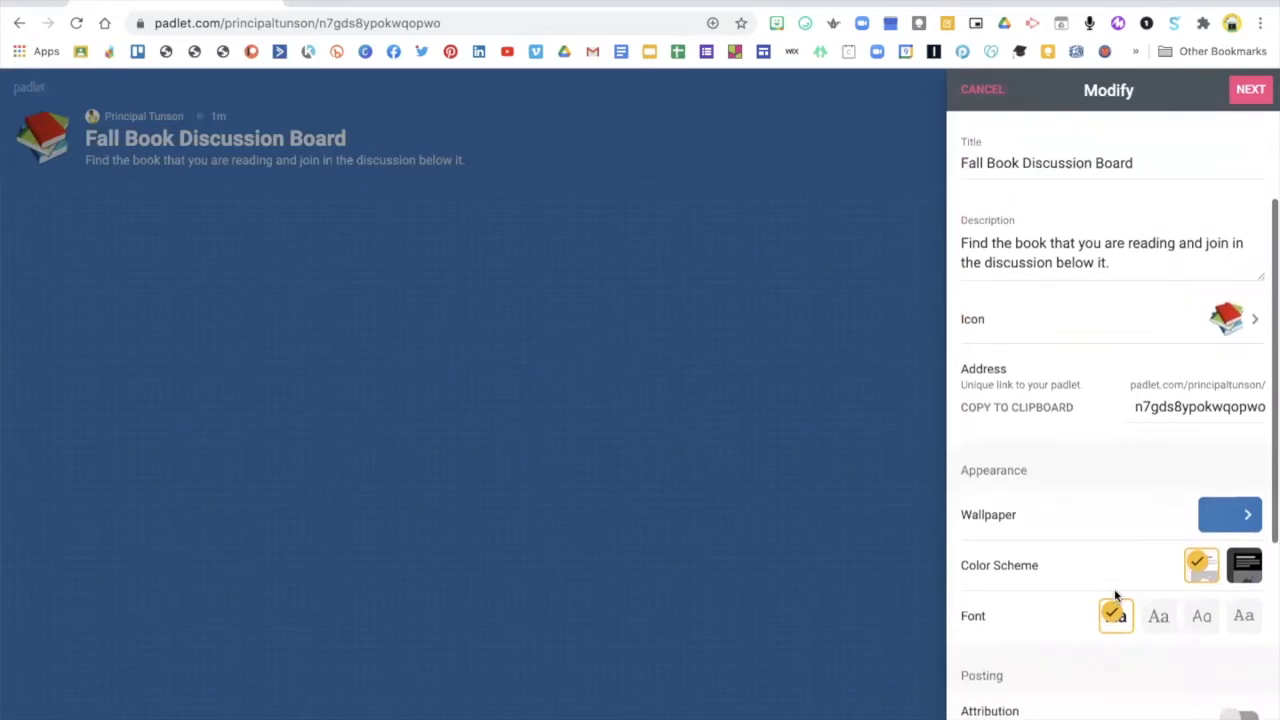
left_click(1134, 409)
left_click_drag(1128, 409, 1268, 420)
type("bookdiscussion")
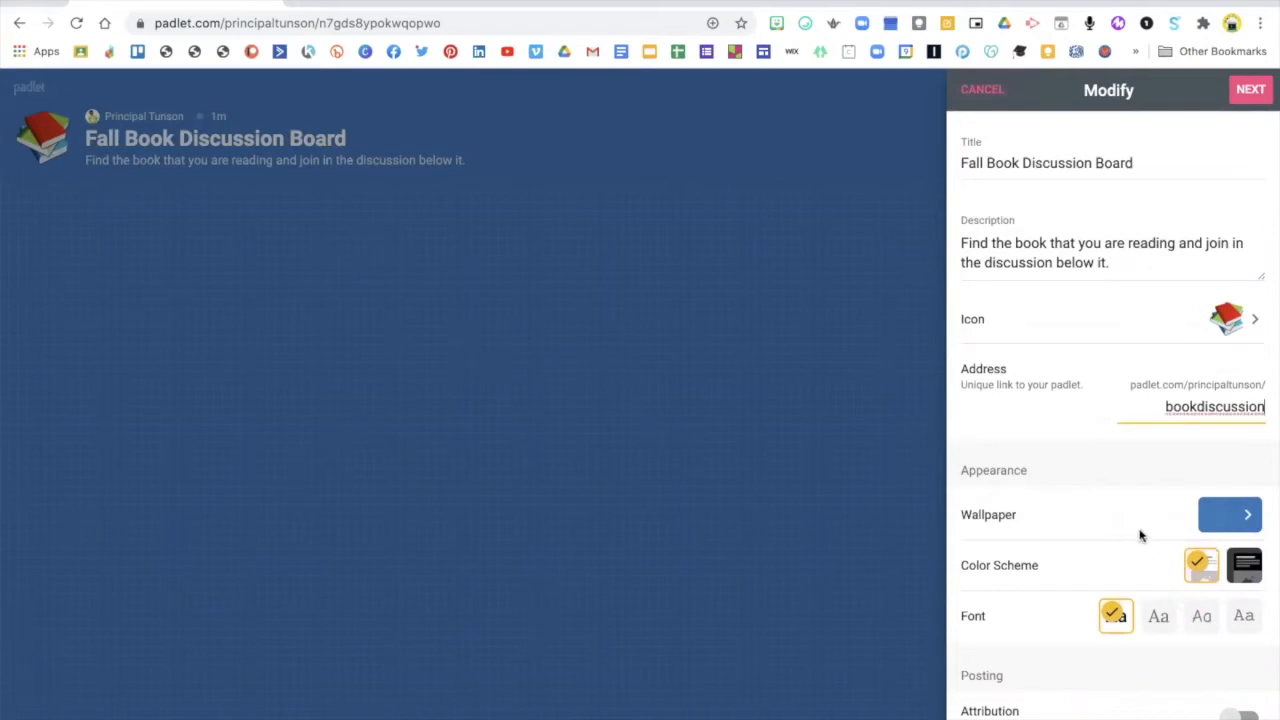
Allow viewers to comment on posts and set the padlet's reactions to Star
scroll(1140, 533, "down", 1)
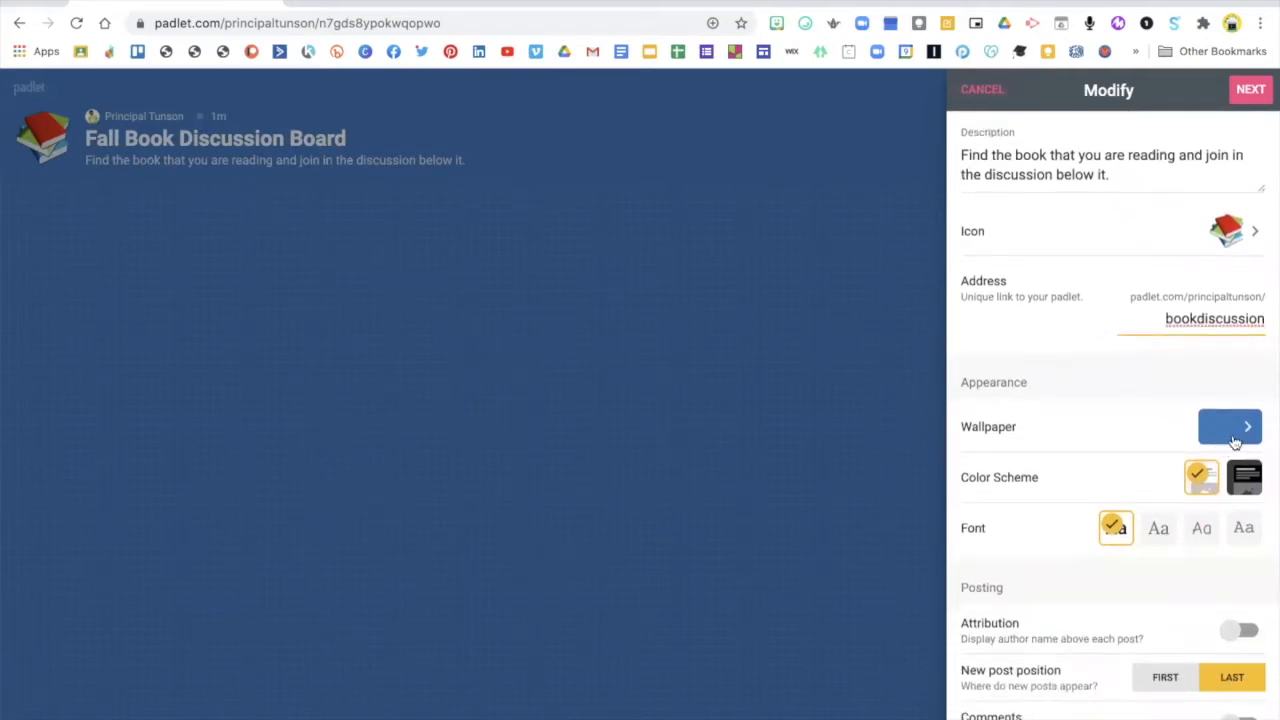
scroll(1125, 565, "down", 1)
scroll(1118, 570, "down", 3)
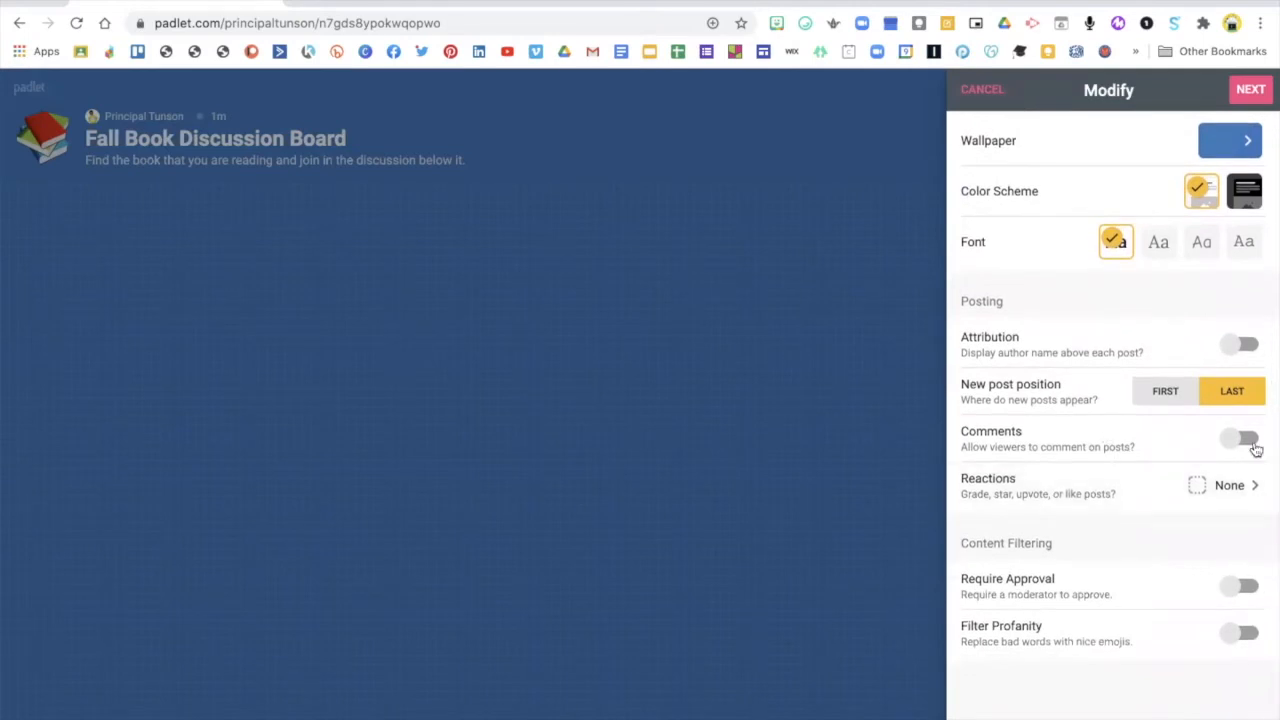
left_click(1230, 441)
left_click(1253, 488)
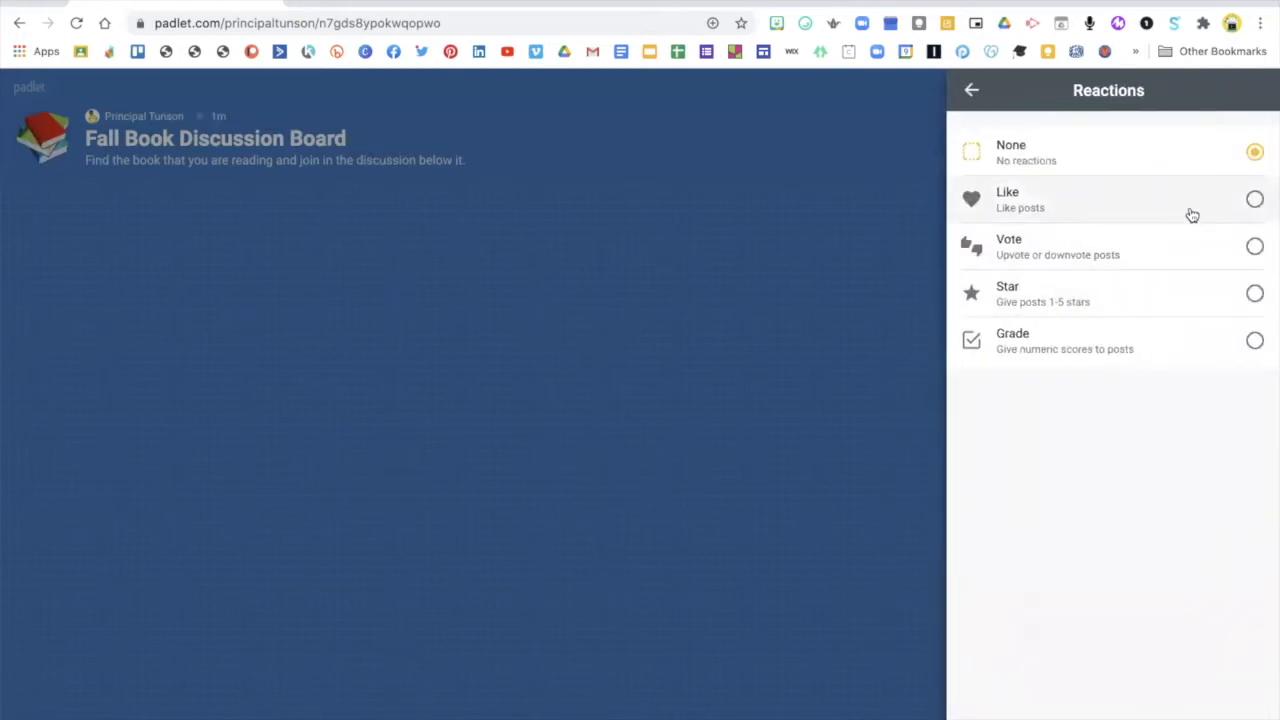
left_click(1255, 293)
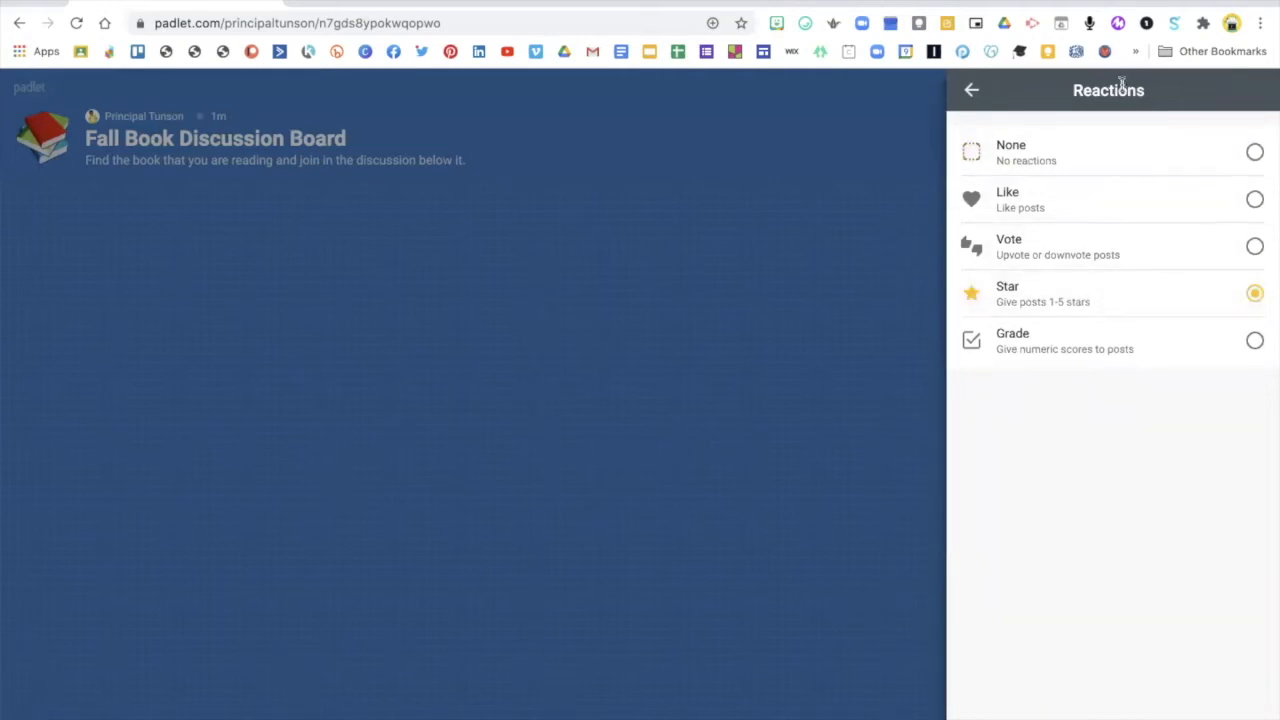
left_click(969, 93)
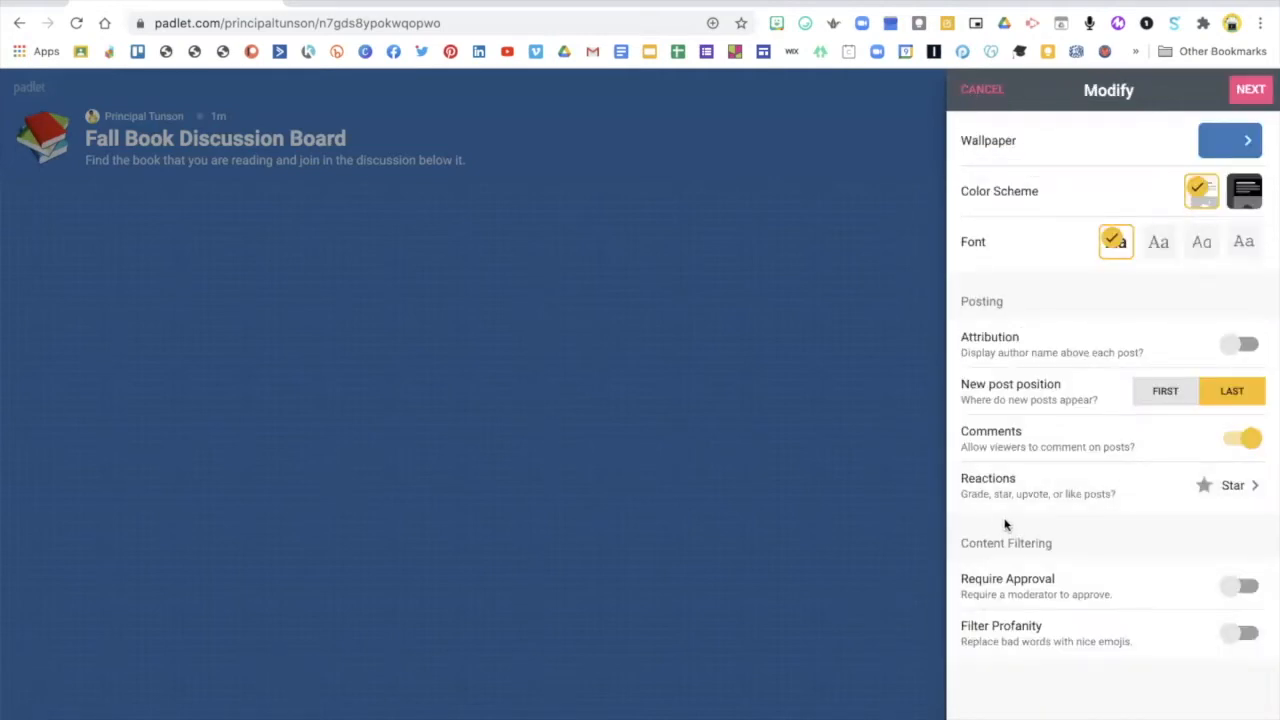
Turn on Require Approval for posts and save the new padlet's settings
left_click(1238, 587)
scroll(1081, 434, "up", 6)
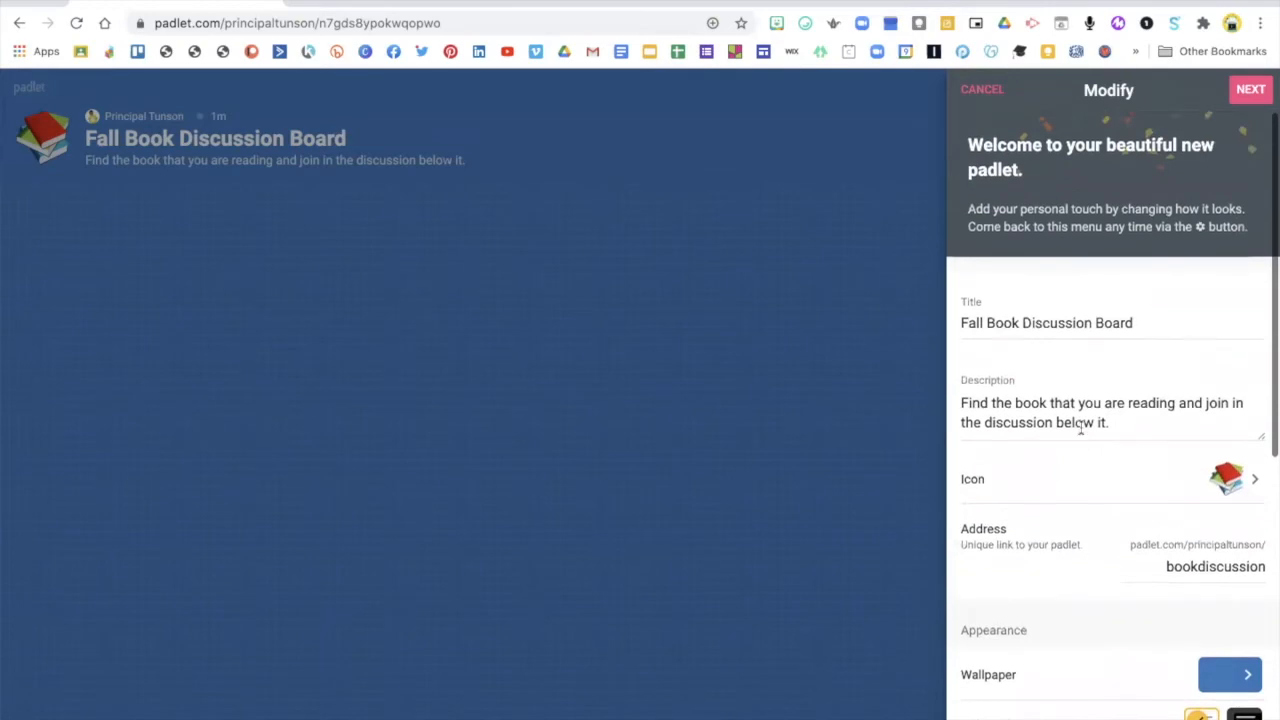
left_click(1250, 90)
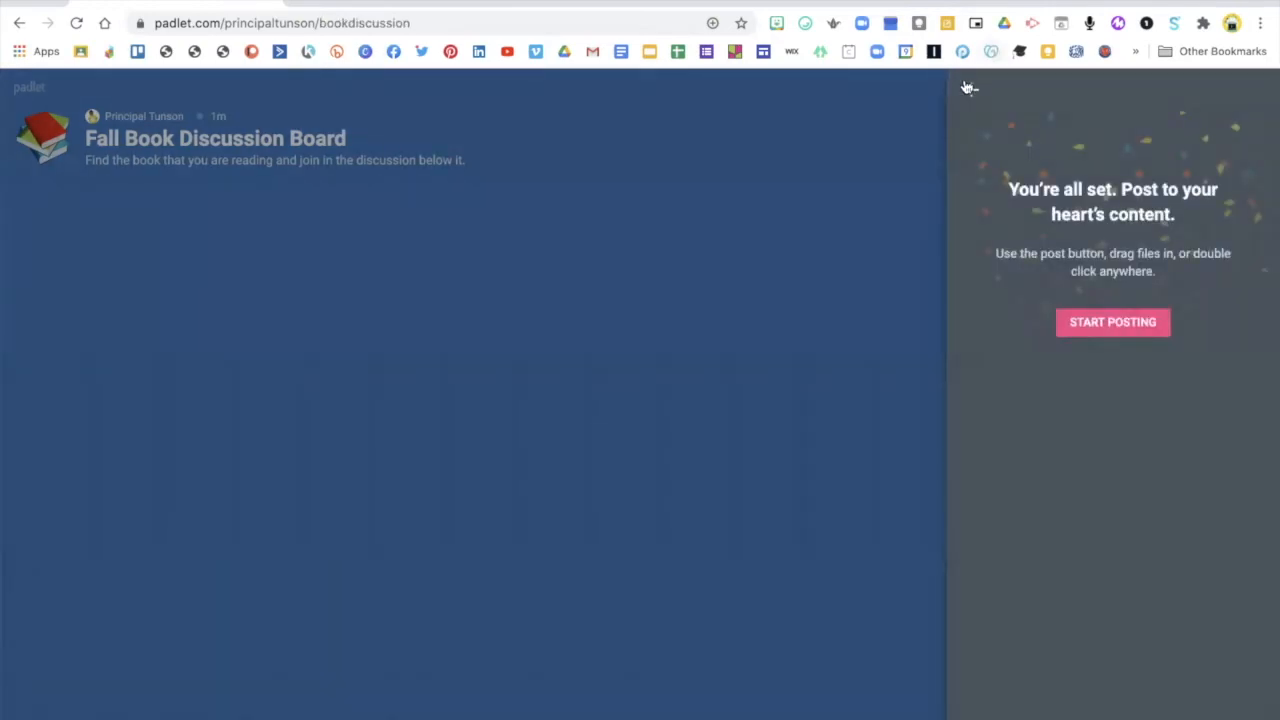
Go back from the final setup page and close the Modify settings to reach the empty board
left_click(971, 90)
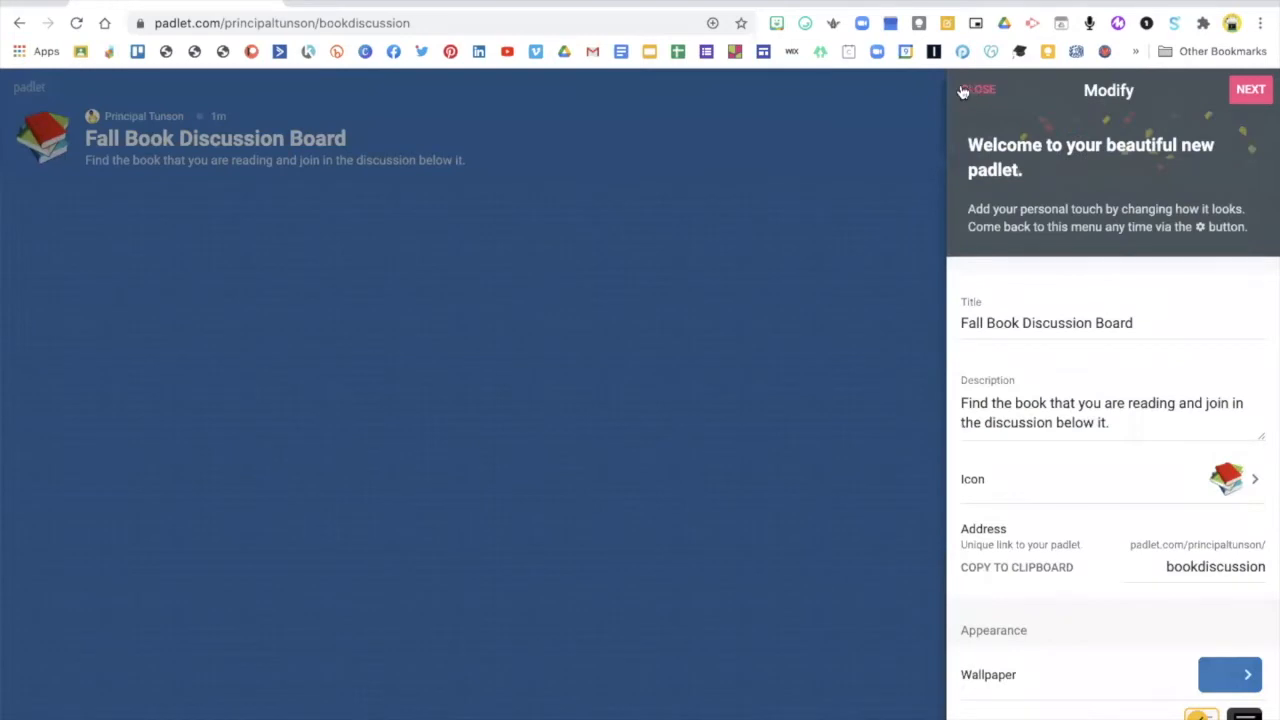
left_click(1248, 92)
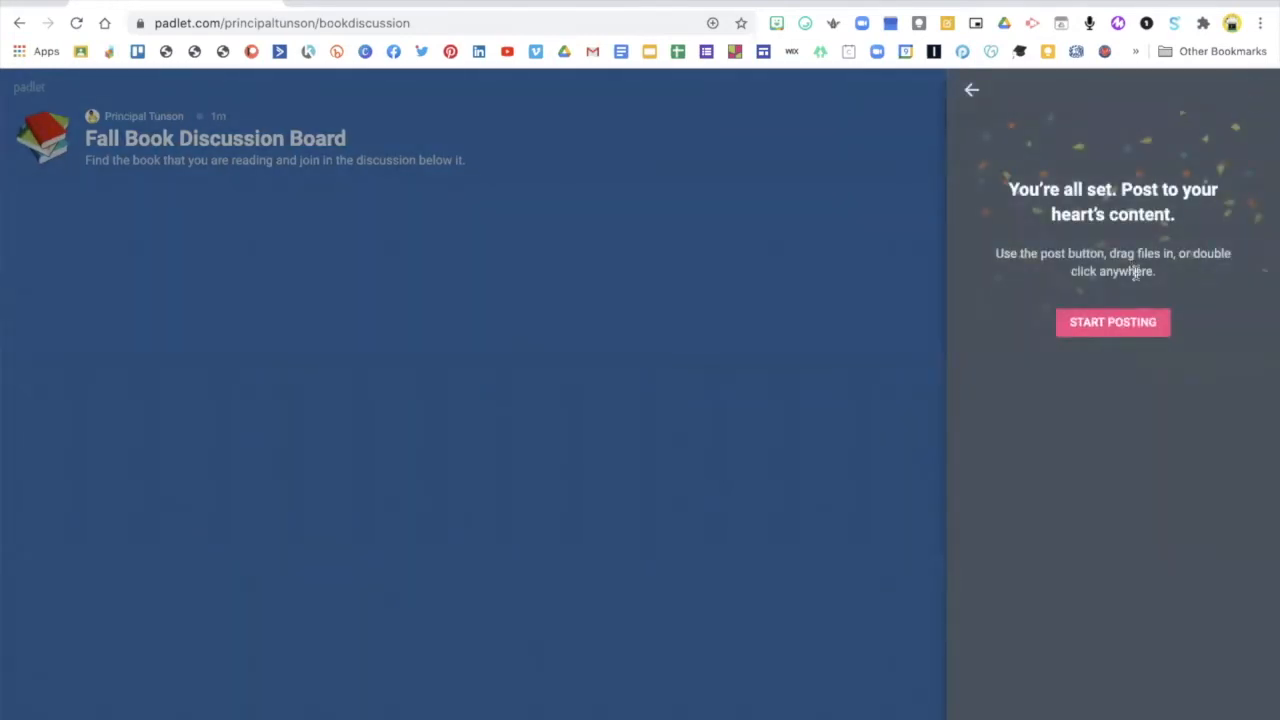
left_click(971, 90)
left_click(975, 90)
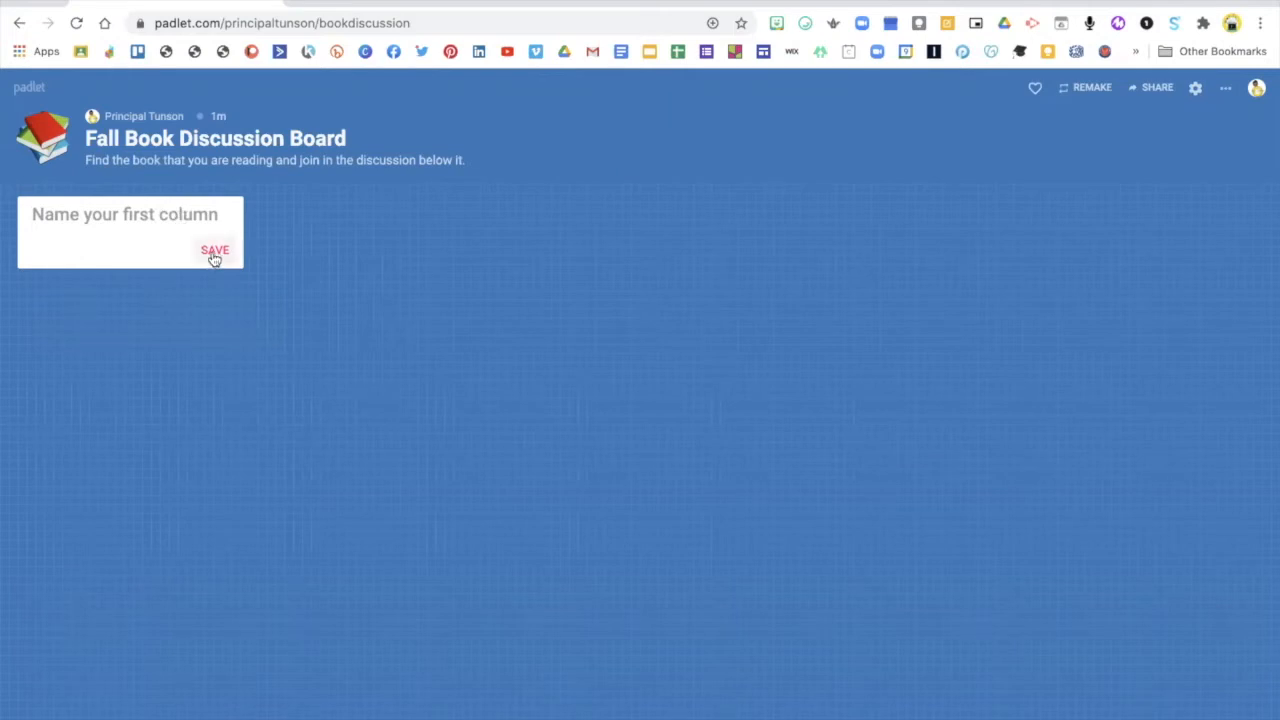
Name the first column "Book #1" and save it
type("Book")
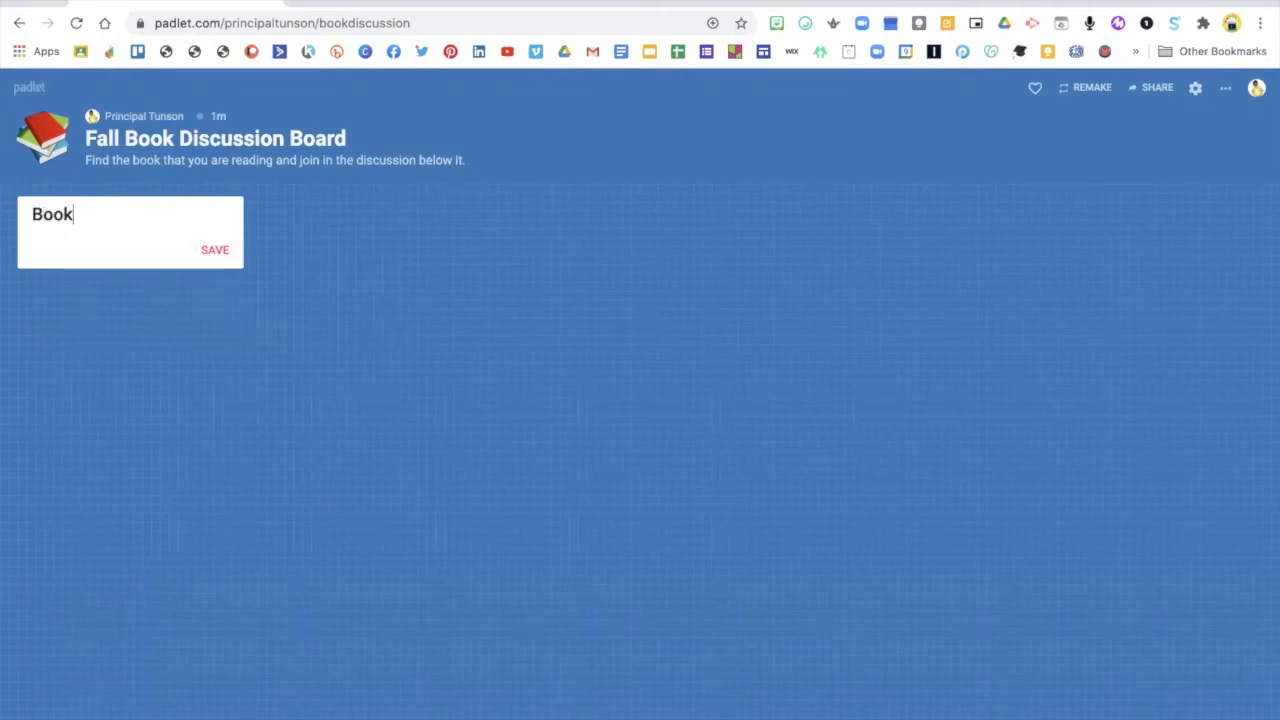
type(" #1")
left_click(217, 251)
Add a second column named "Book #2" beside the first and save it
left_click(327, 213)
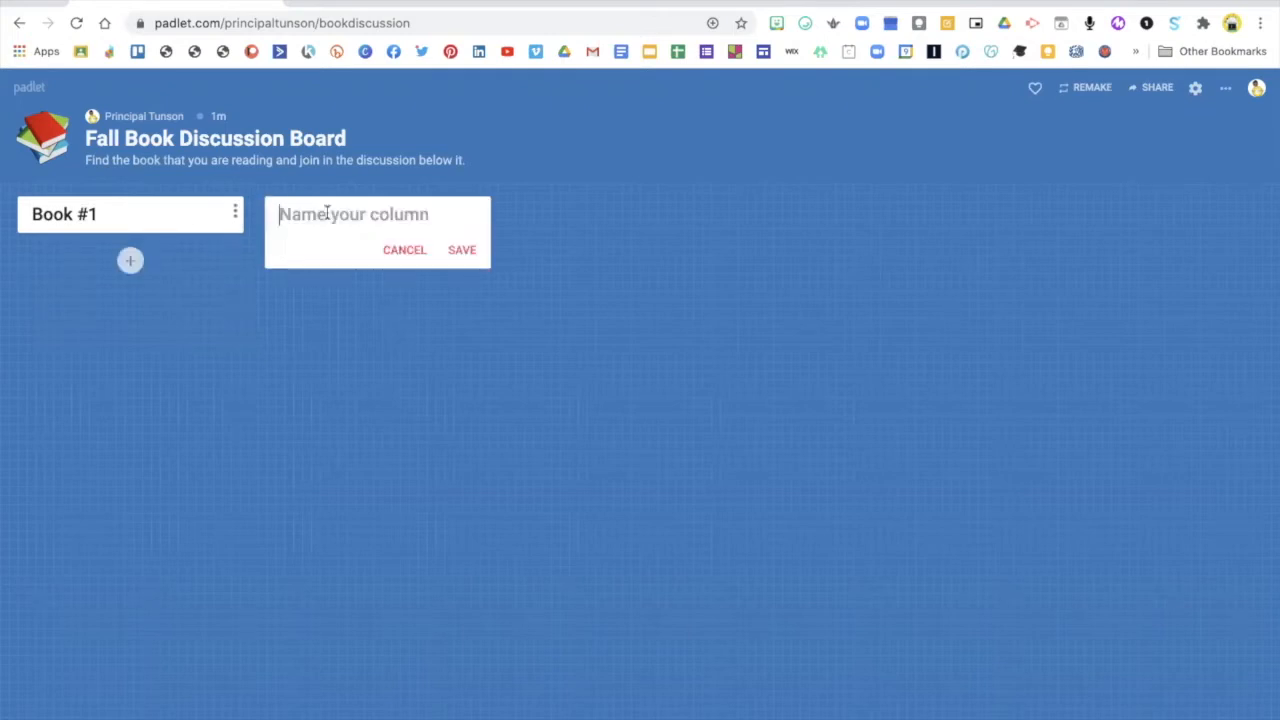
type("Book")
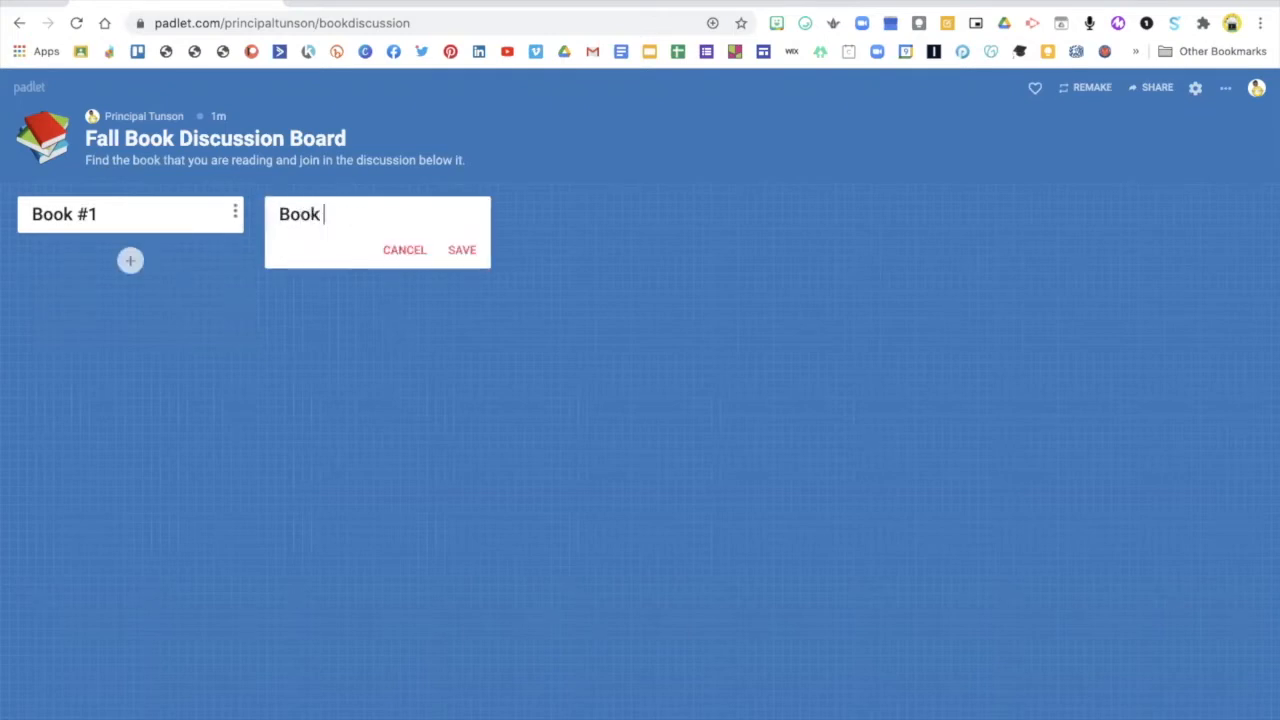
type(" #2")
left_click(462, 250)
Add a third column named "Book #3" and save it
left_click(548, 201)
type("Boo")
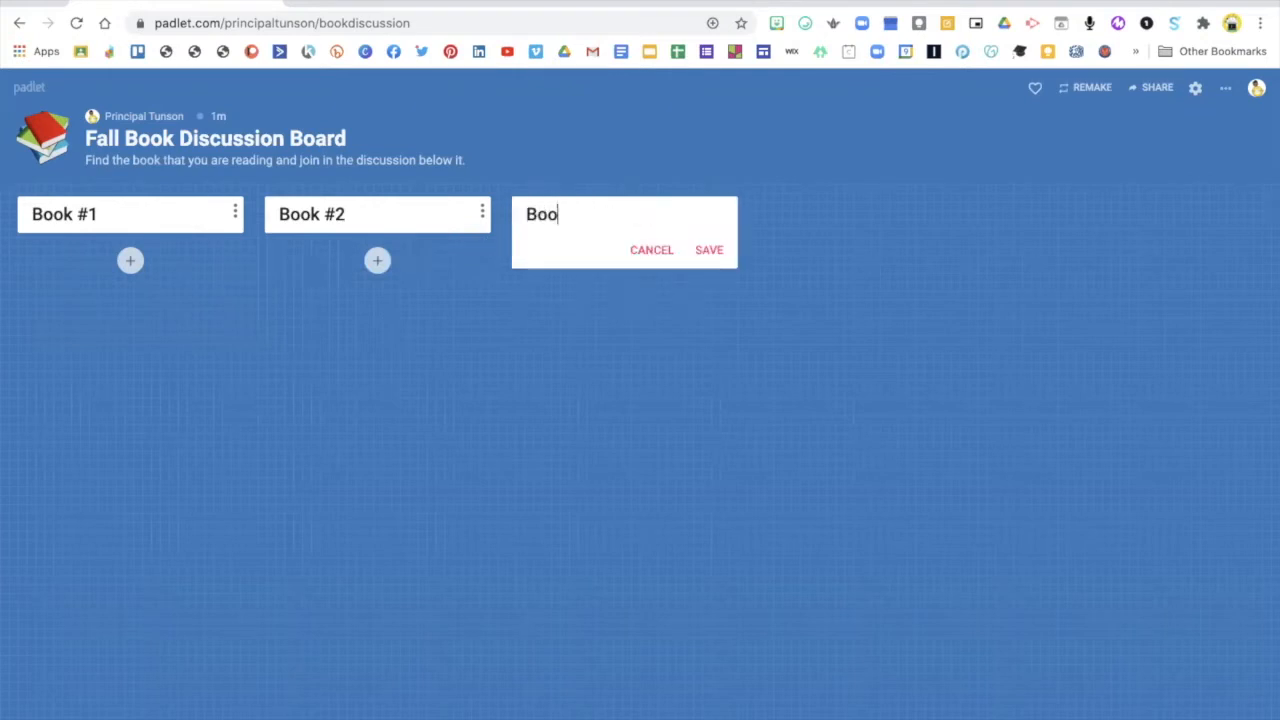
type("k #3")
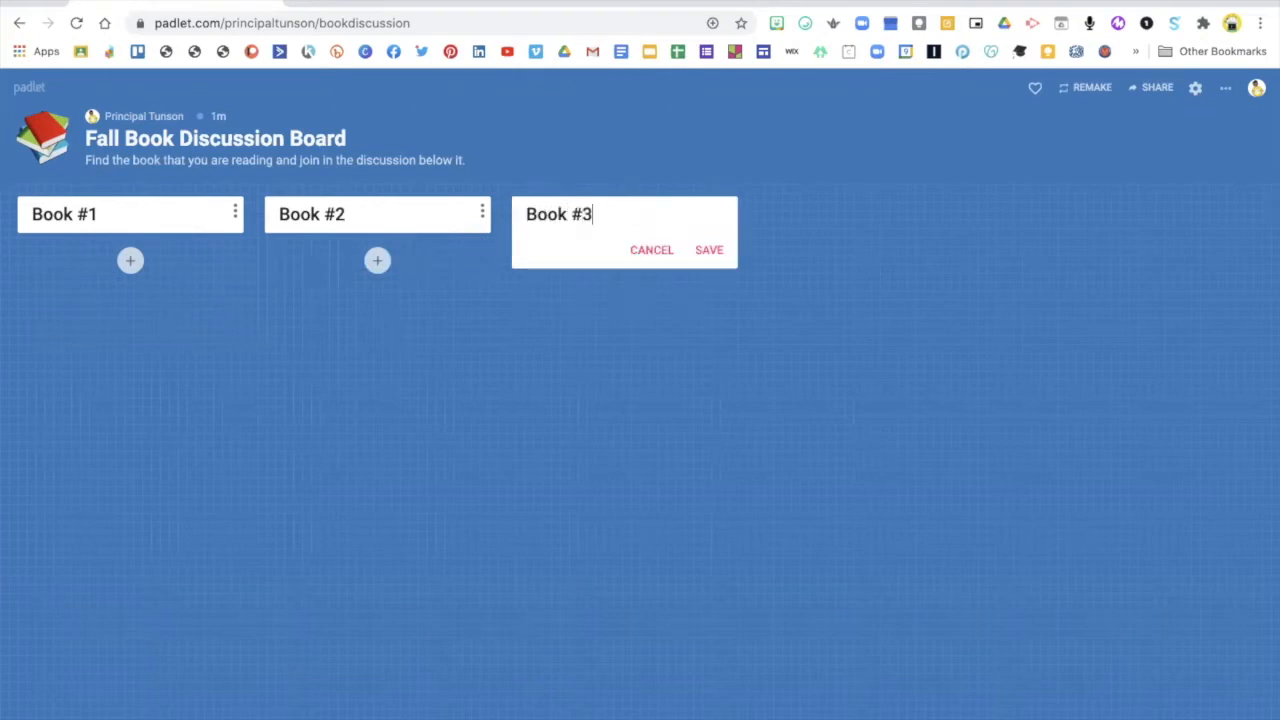
left_click(709, 250)
Create a post under Book #1 and upload the "New Kid" cover image from the computer
left_click(129, 261)
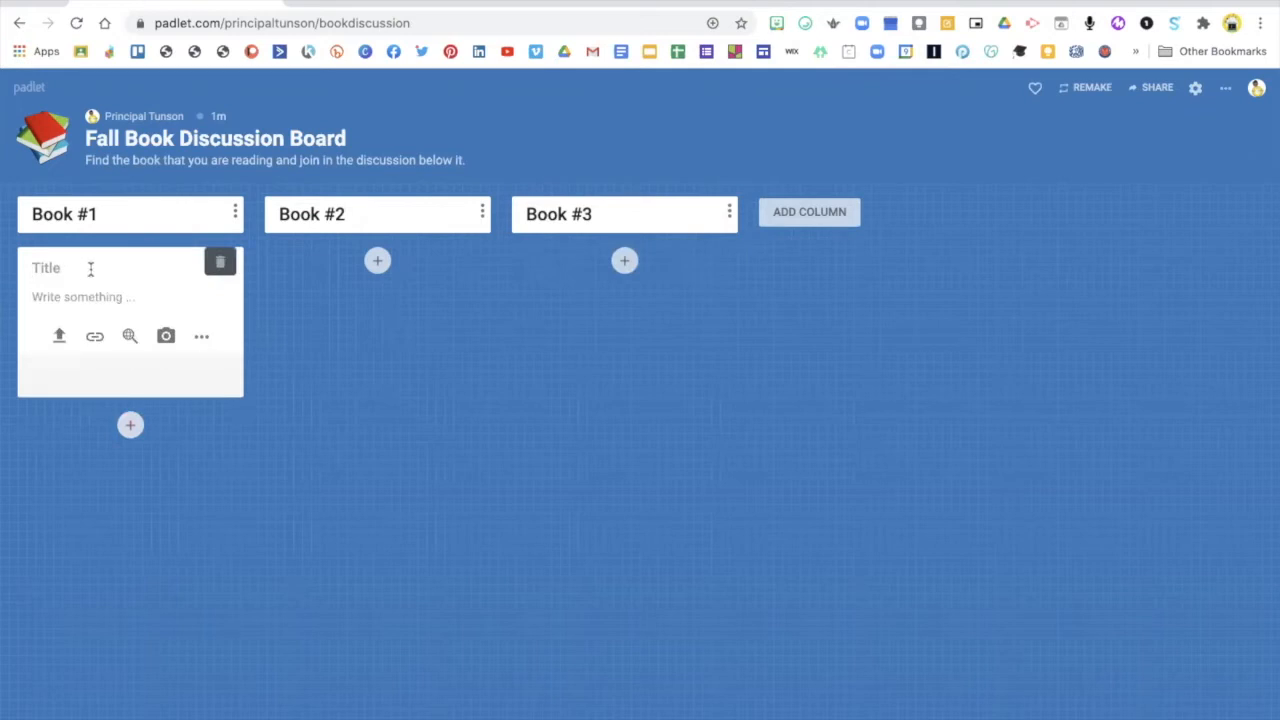
left_click(95, 339)
left_click(61, 335)
left_click(54, 340)
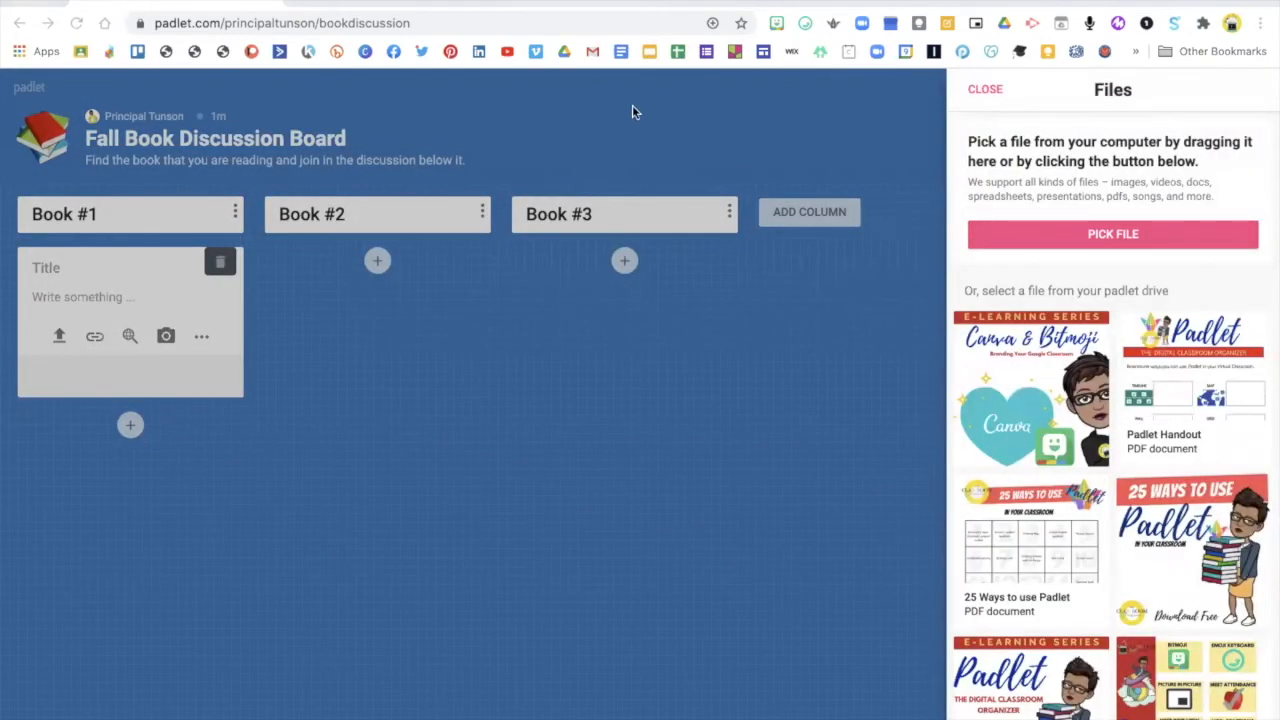
left_click(975, 601)
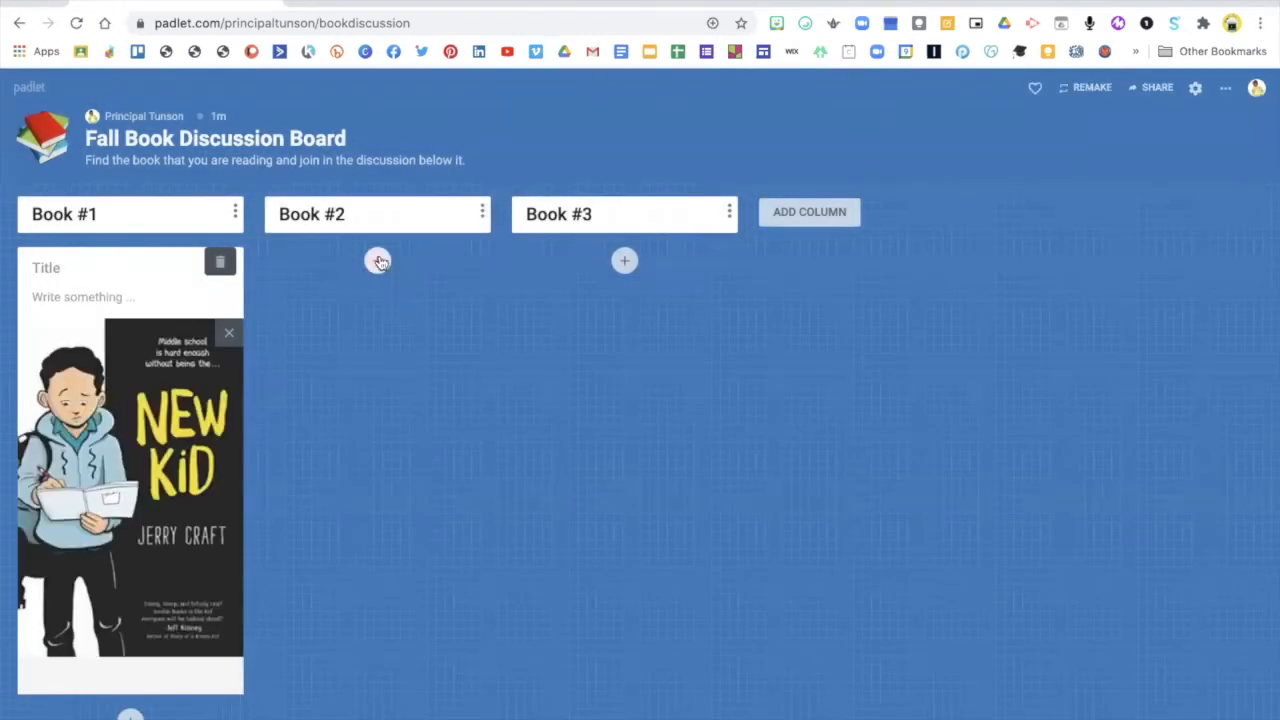
Create a post under Book #2 and upload the "I Hate Reading" cover image from the computer
left_click(378, 261)
left_click(306, 336)
left_click(1028, 245)
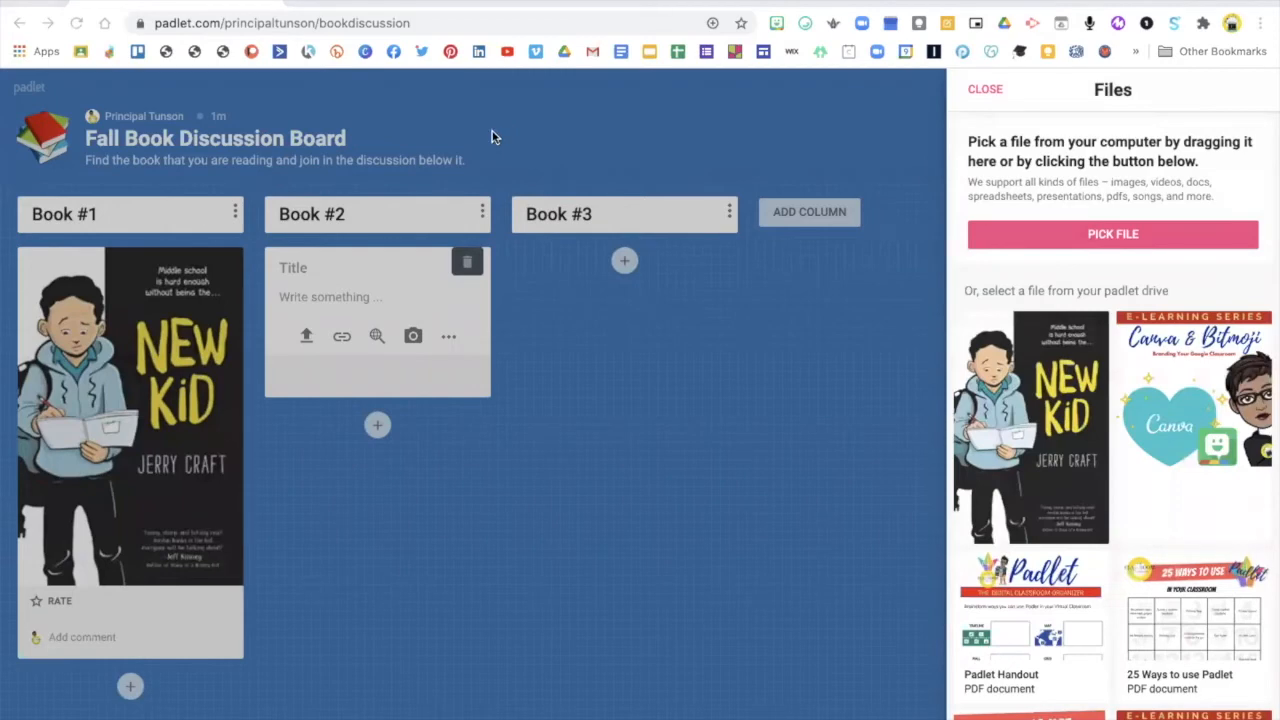
left_click(973, 597)
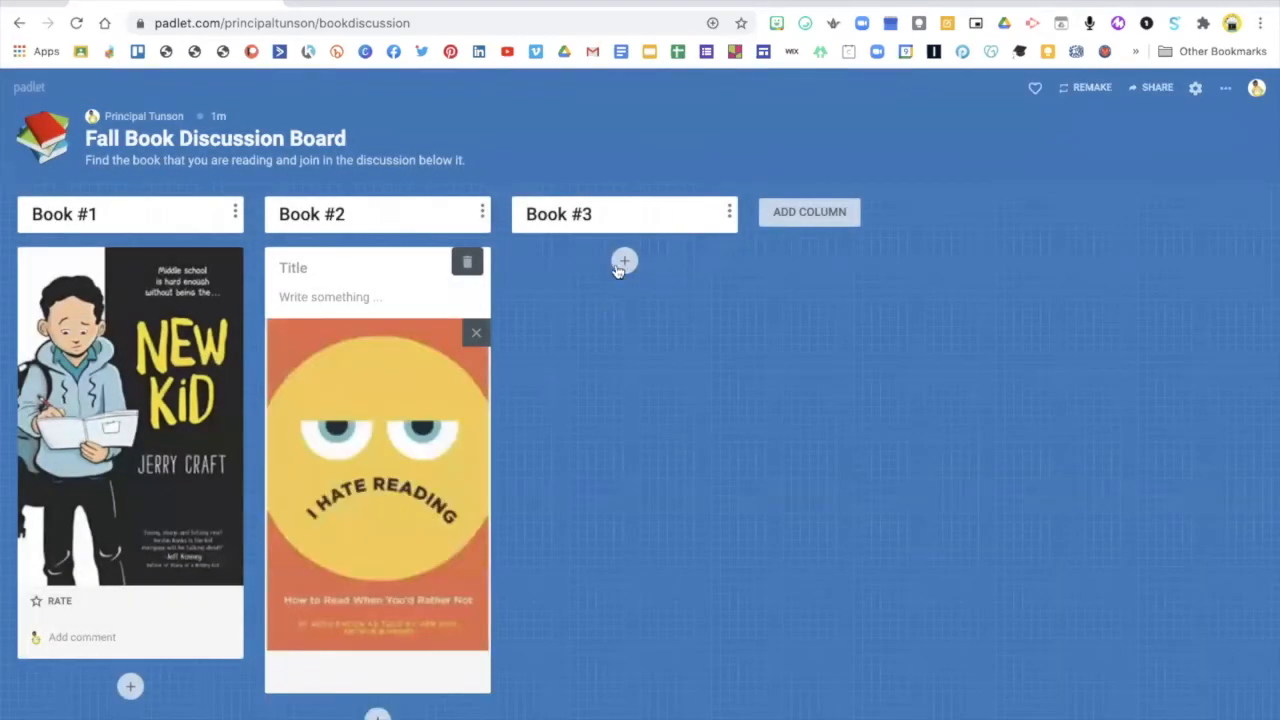
Create a post under Book #3 and upload "The Prettiest" cover image from the computer
left_click(623, 262)
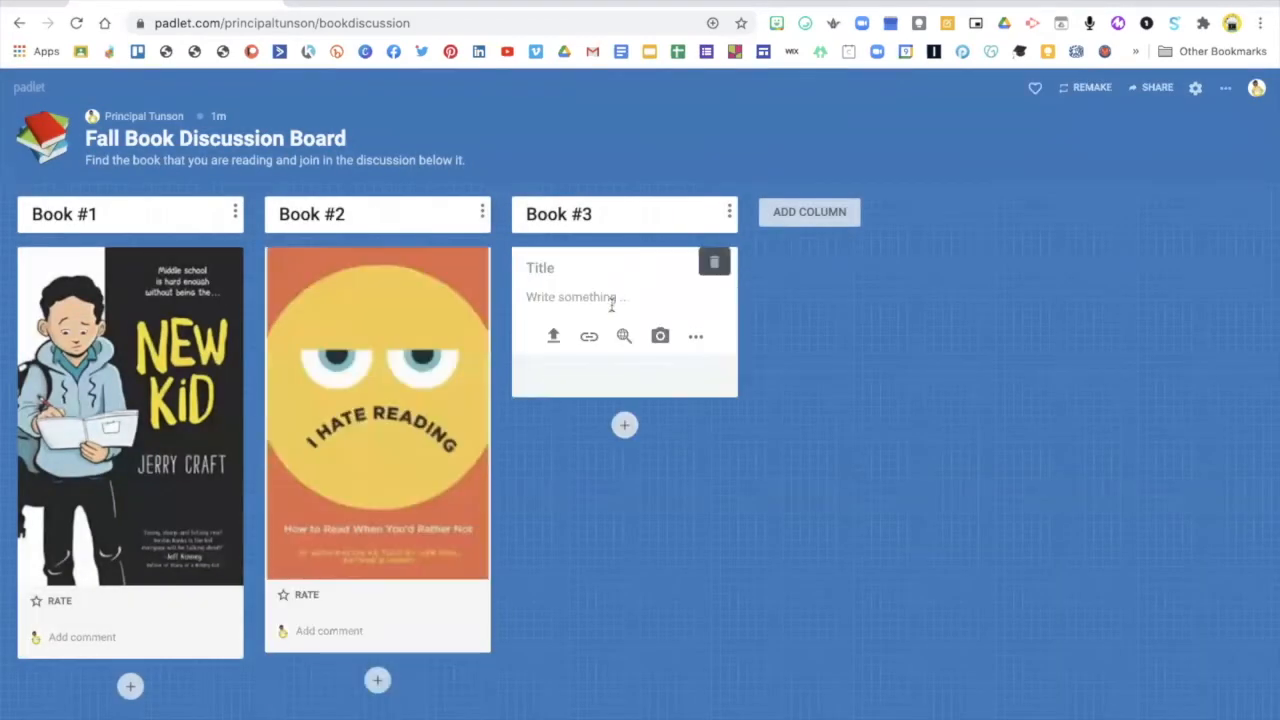
left_click(553, 336)
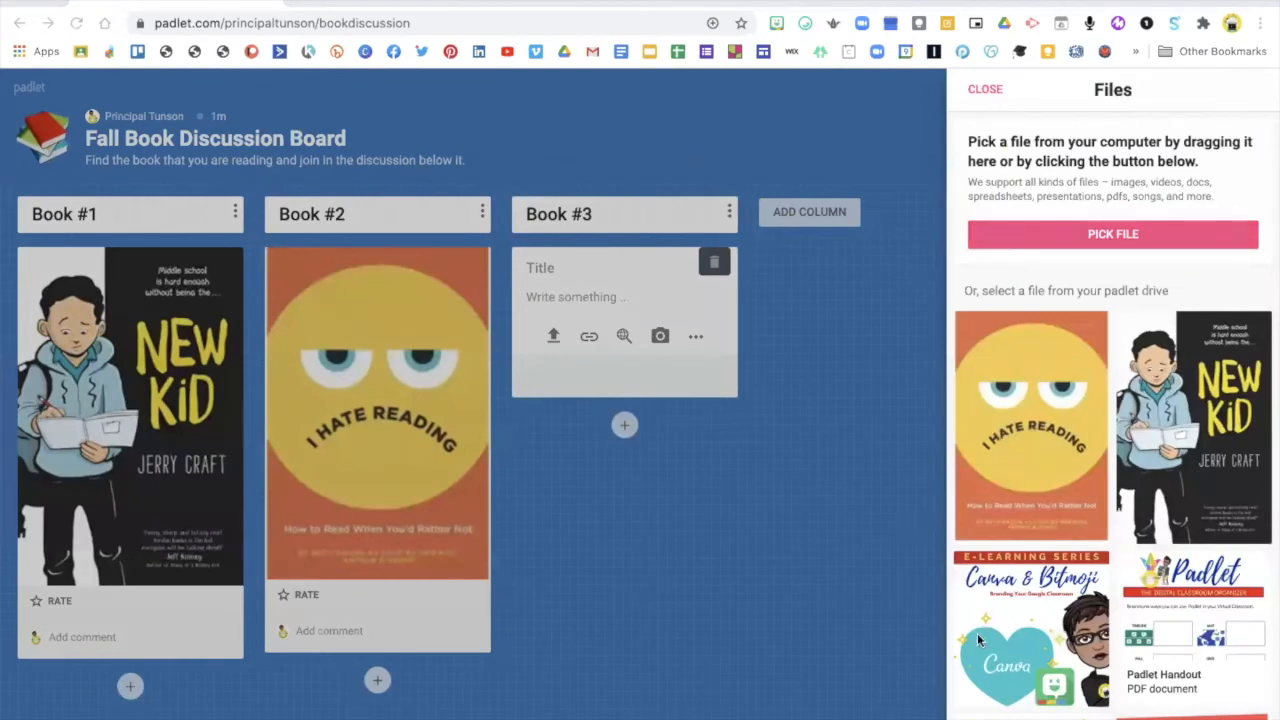
left_click(963, 601)
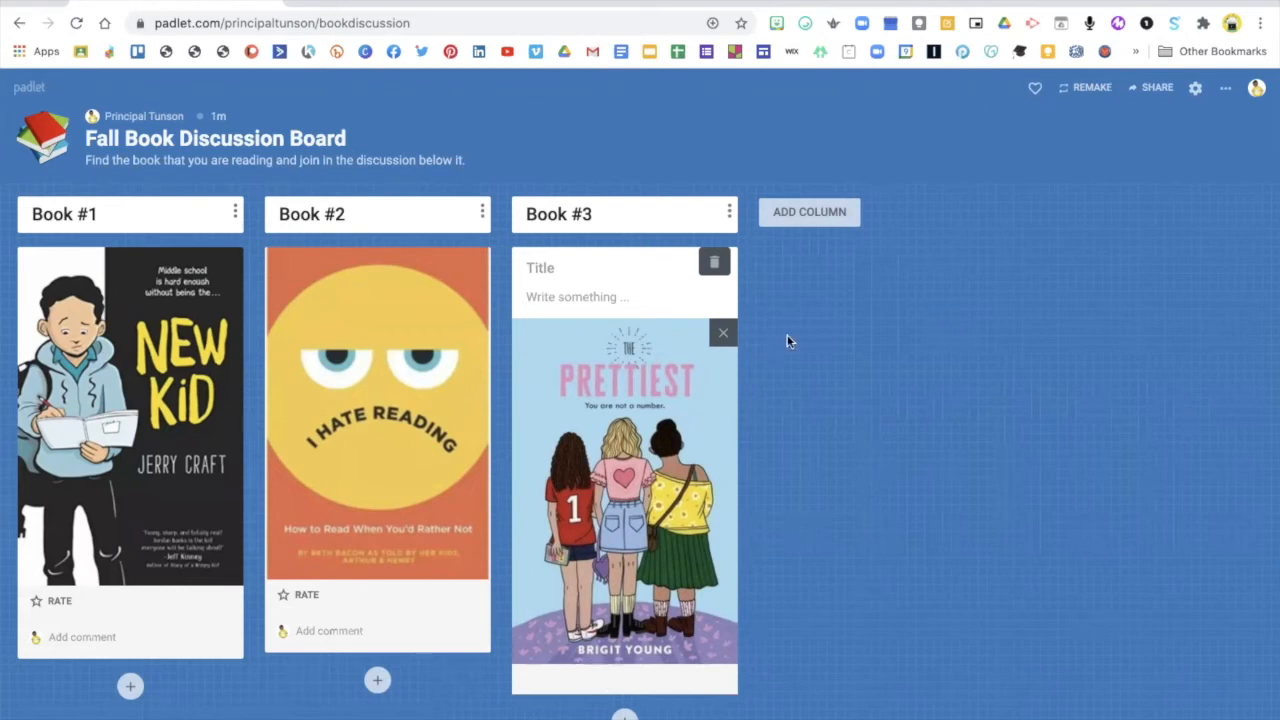
Add a fourth column named "Discussion Questions" and save it
left_click(820, 214)
type("Discu")
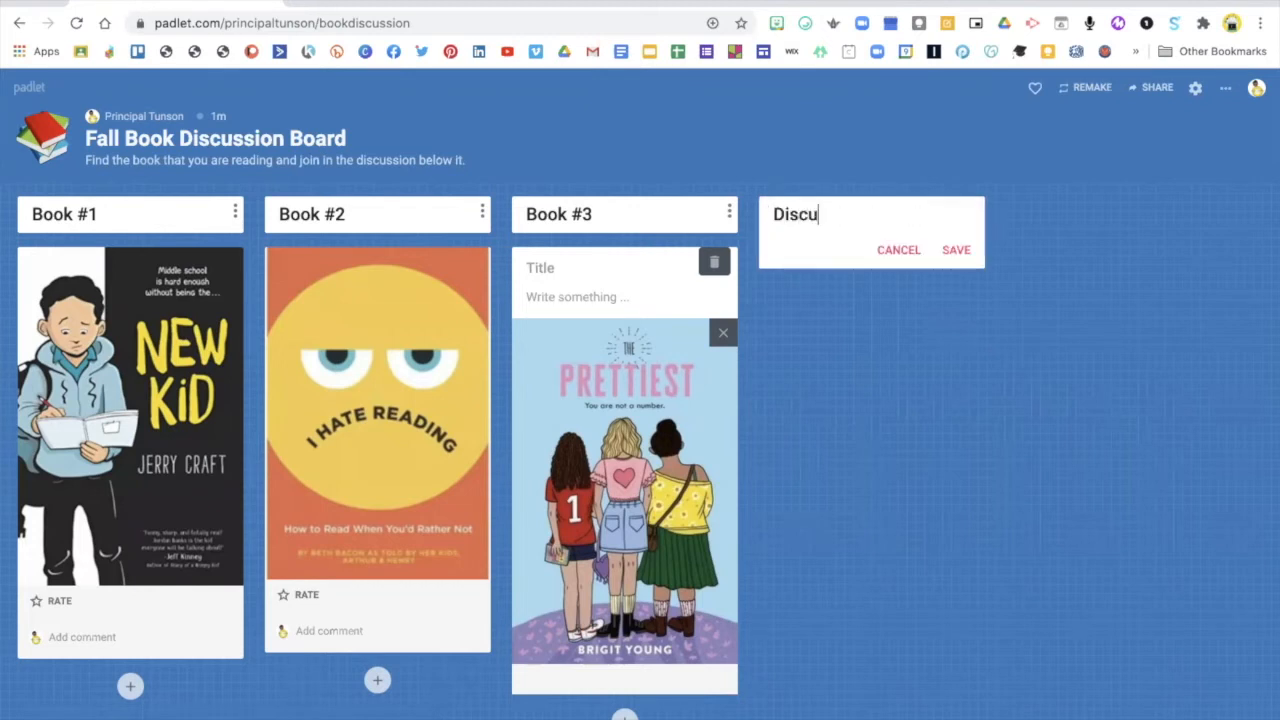
type("ssion Qu")
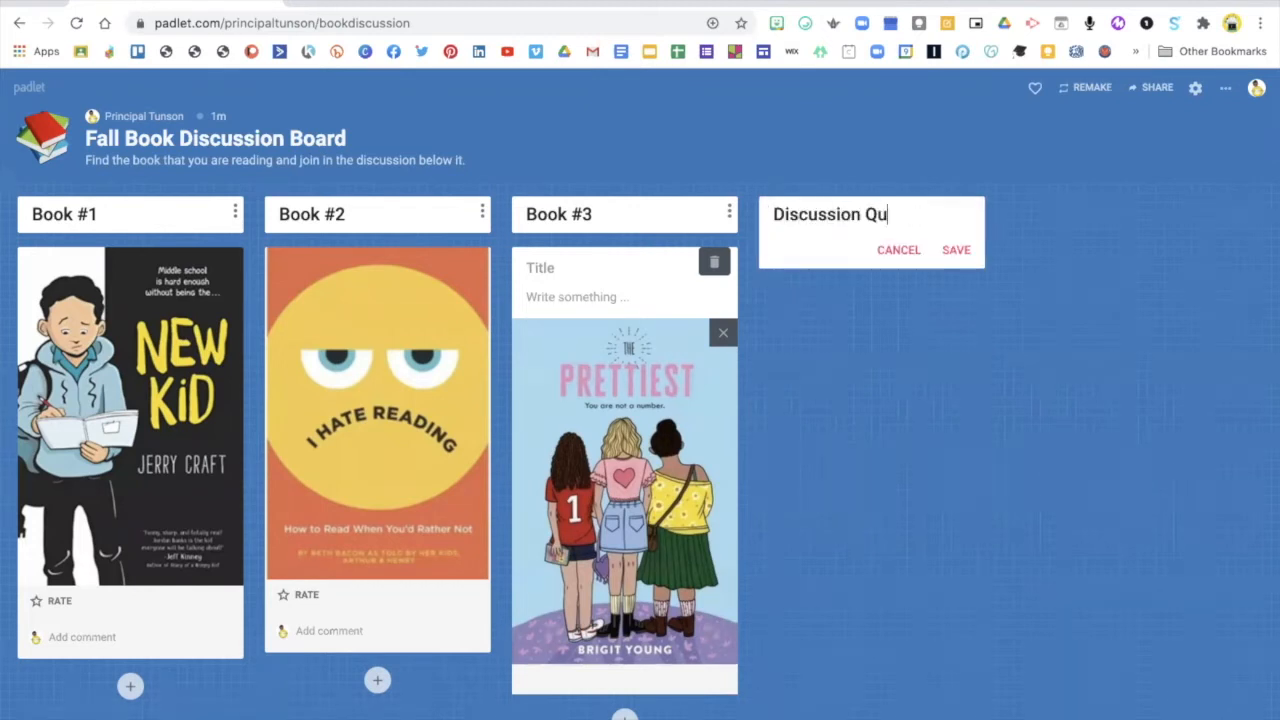
type("estions")
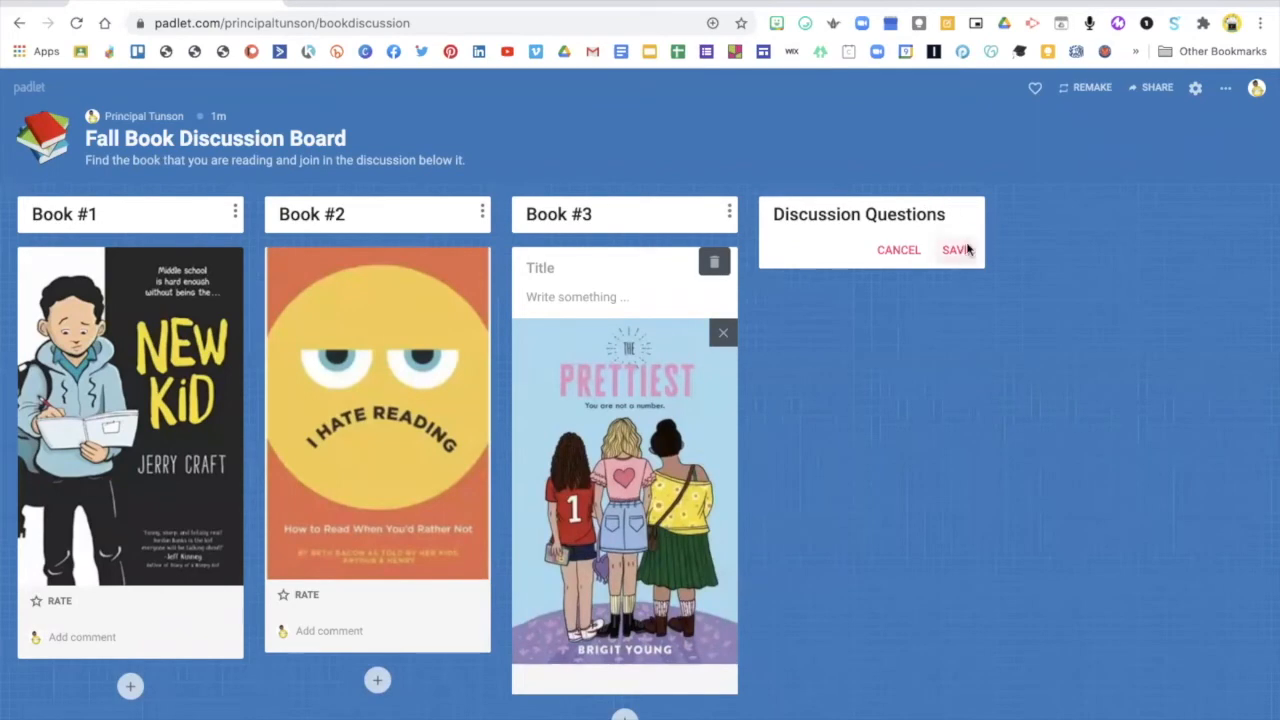
left_click(957, 249)
Create a post under Discussion Questions and upload the PDF "printable-book-club-discussion-questions" to it
left_click(868, 262)
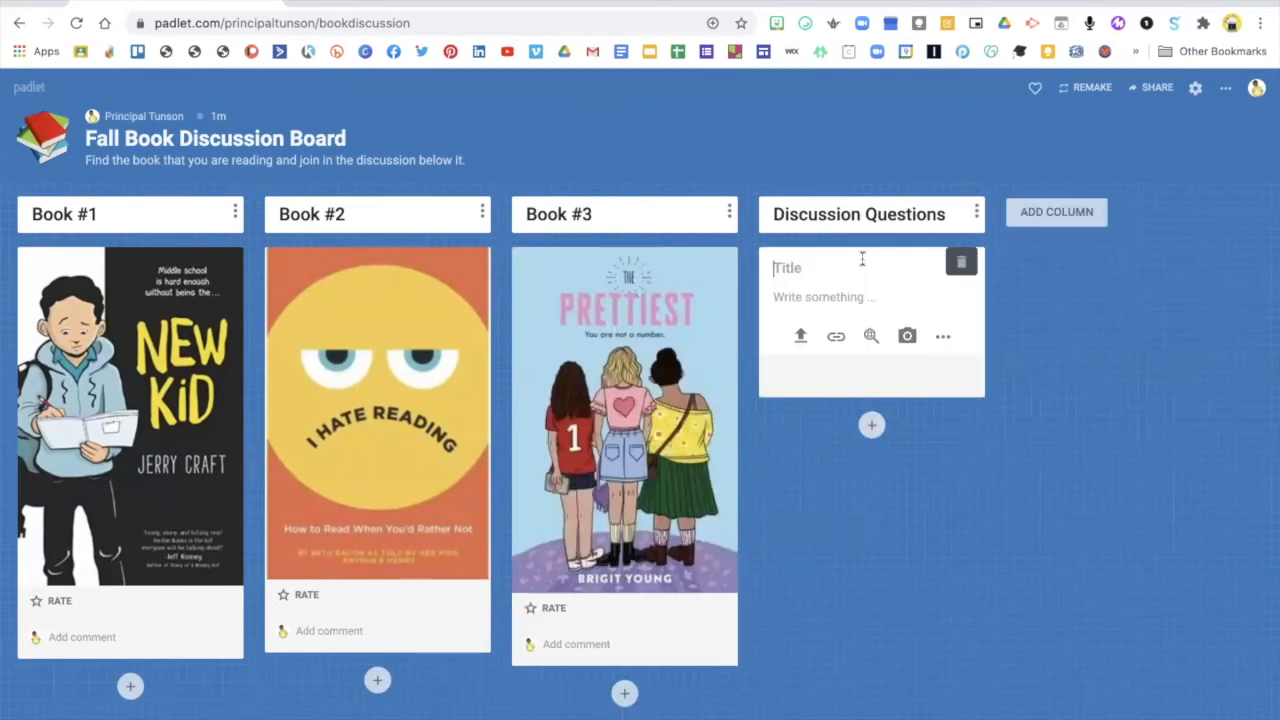
left_click(800, 337)
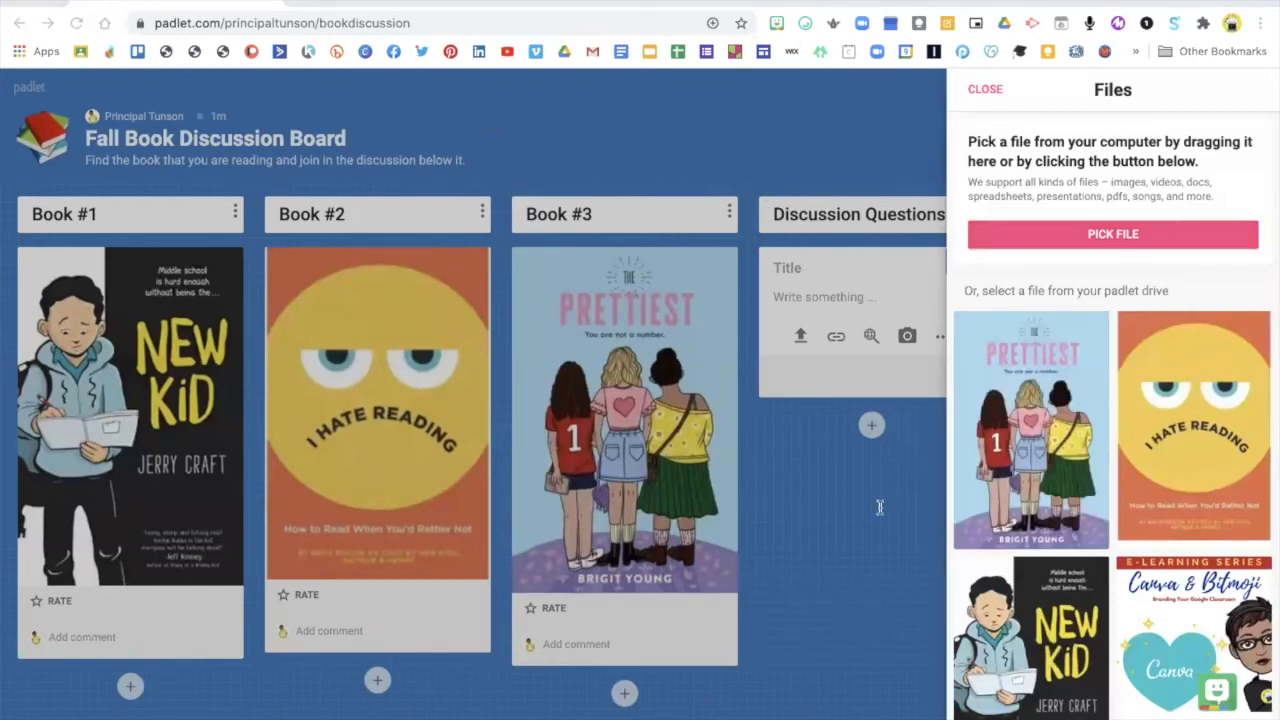
left_click(960, 597)
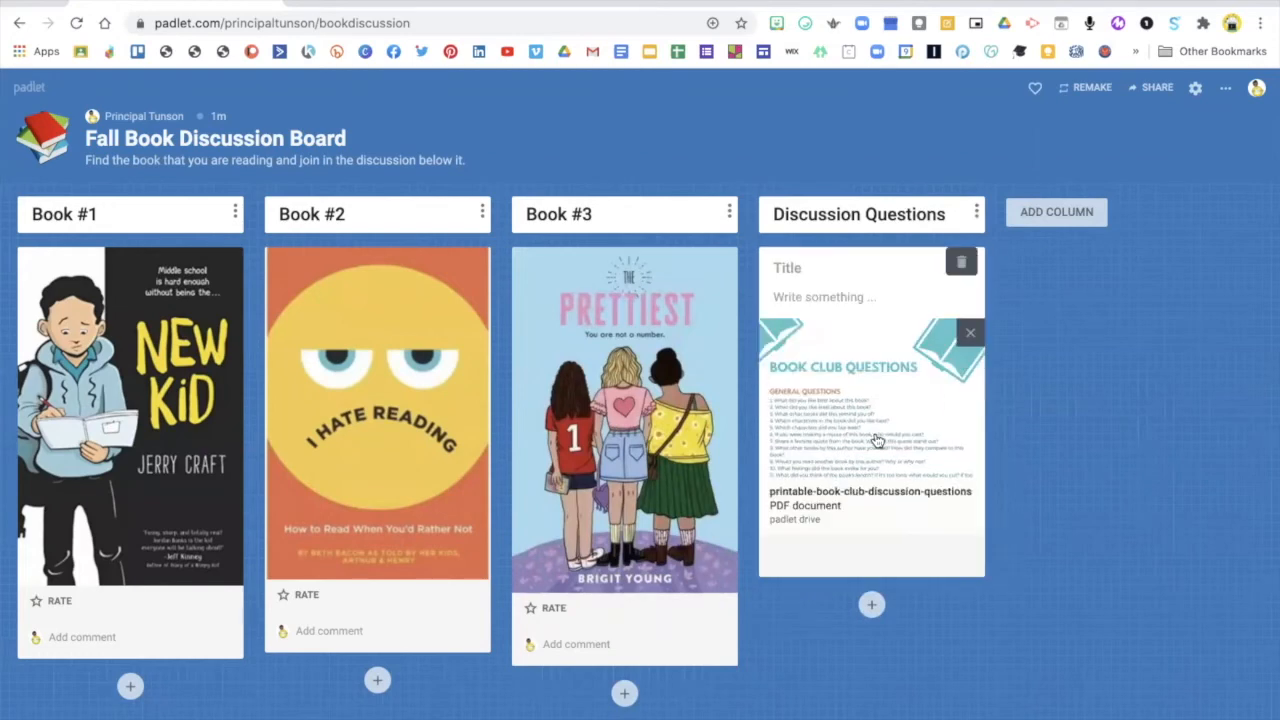
Open the book club questions PDF, read through its general questions and return to the board
left_click(813, 447)
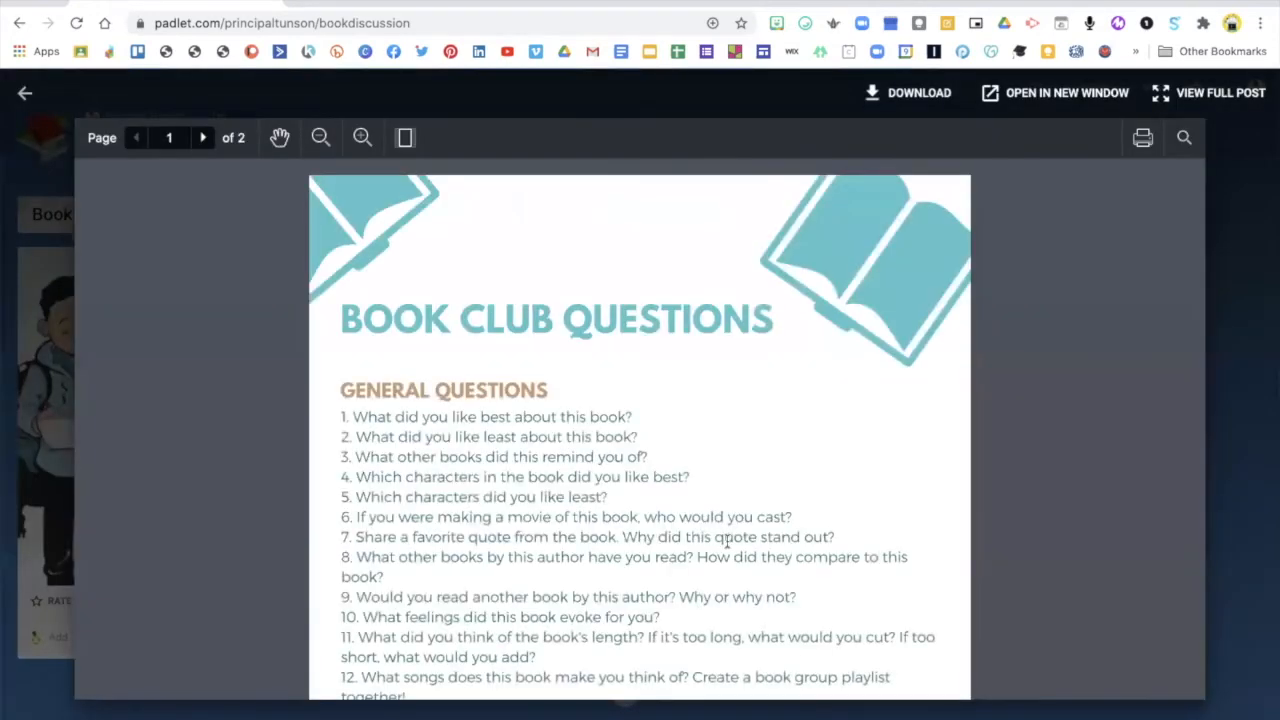
scroll(727, 540, "down", 2)
scroll(727, 540, "down", 4)
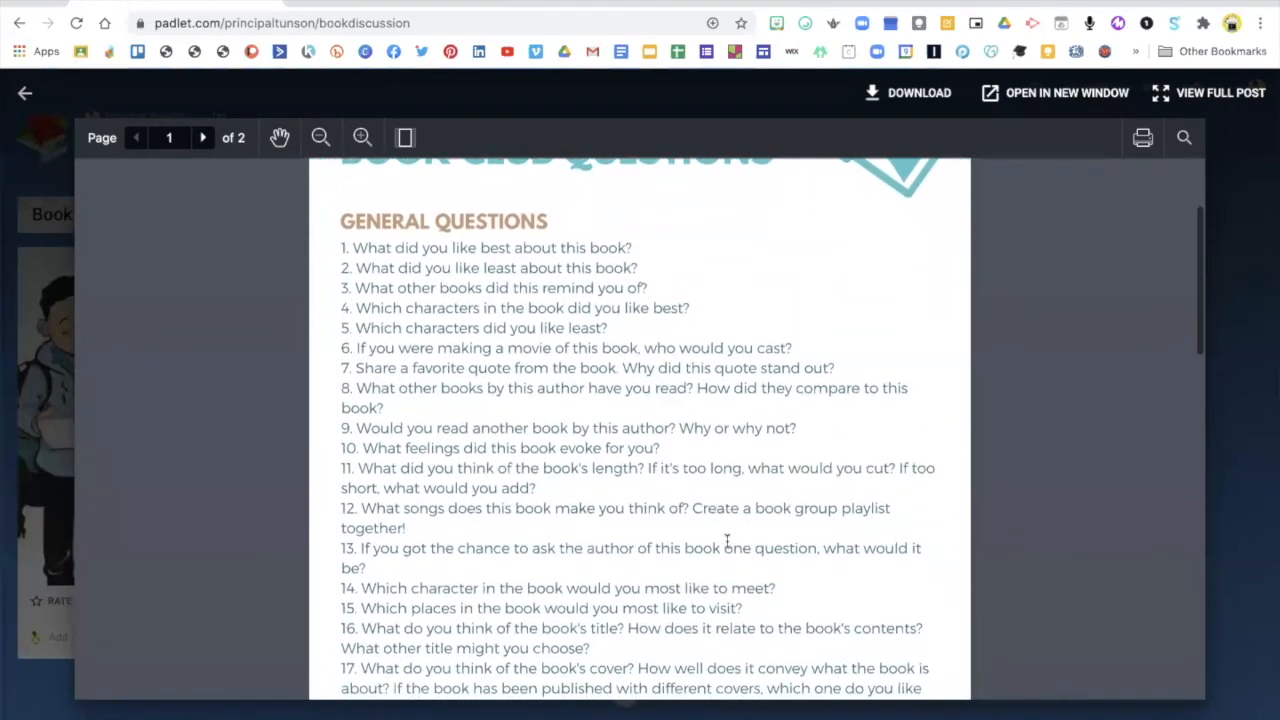
scroll(727, 540, "down", 1)
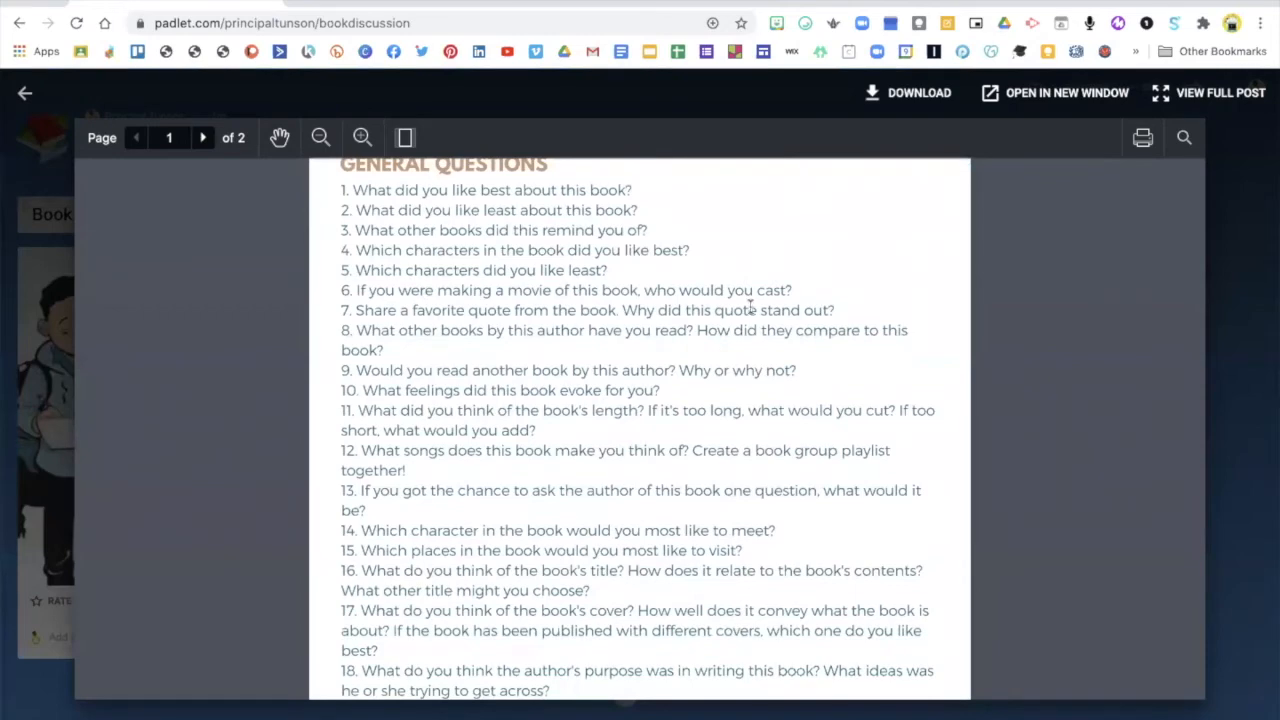
left_click(54, 290)
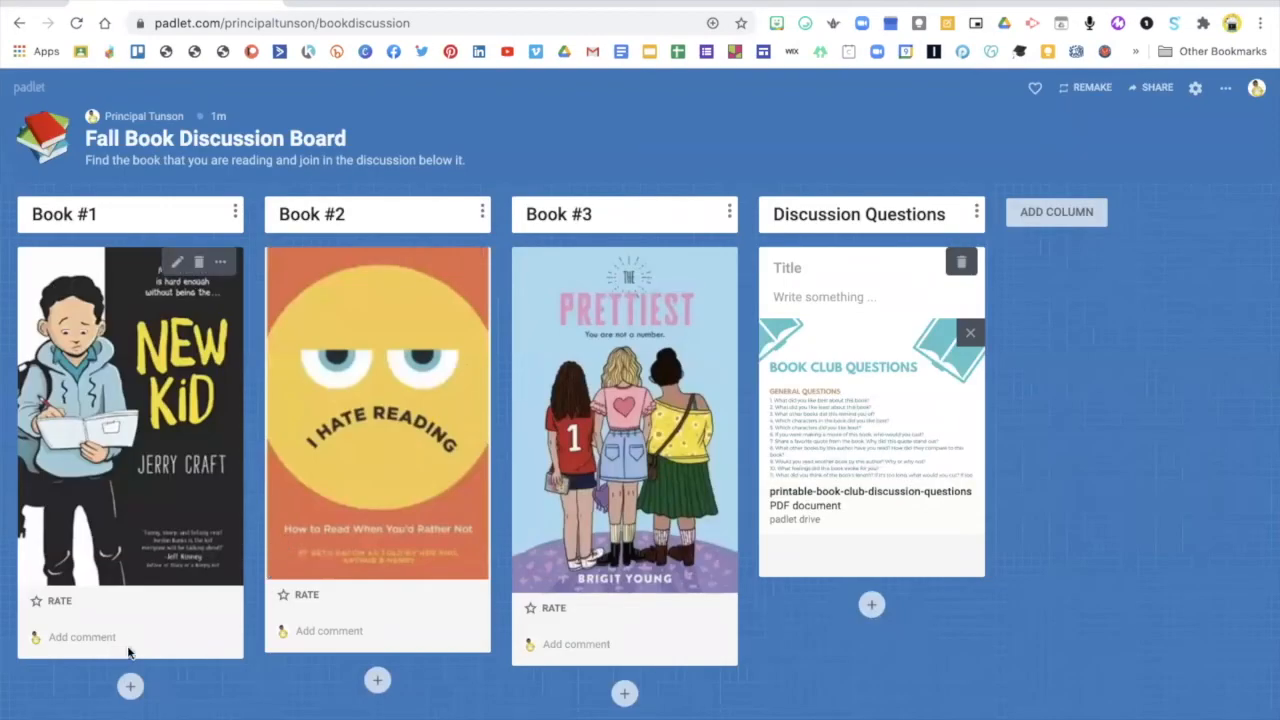
Add a post below the cover in the Book #1 column and title it "Casting your movie"
left_click(130, 686)
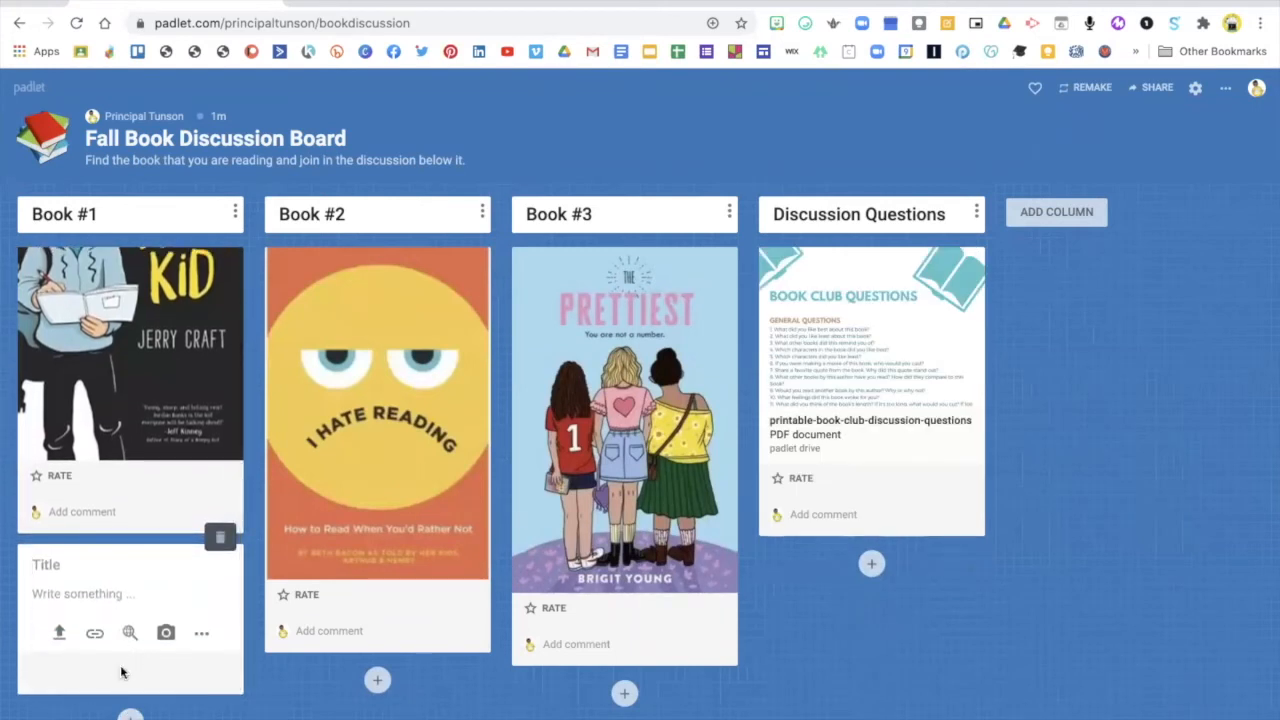
type("Casting your ")
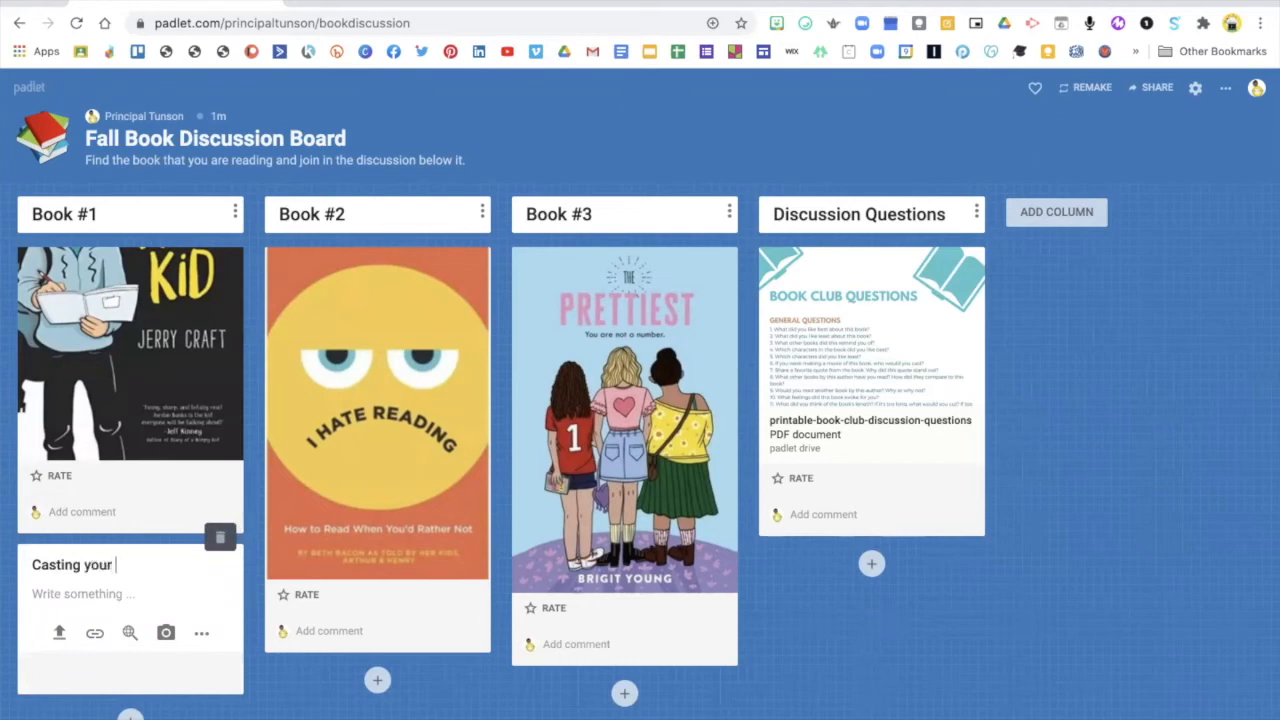
type("movie")
Write the post's body: "If you were making a movie of this book who would you cast? Post your responses below via video or audio)", and publish it
left_click(80, 599)
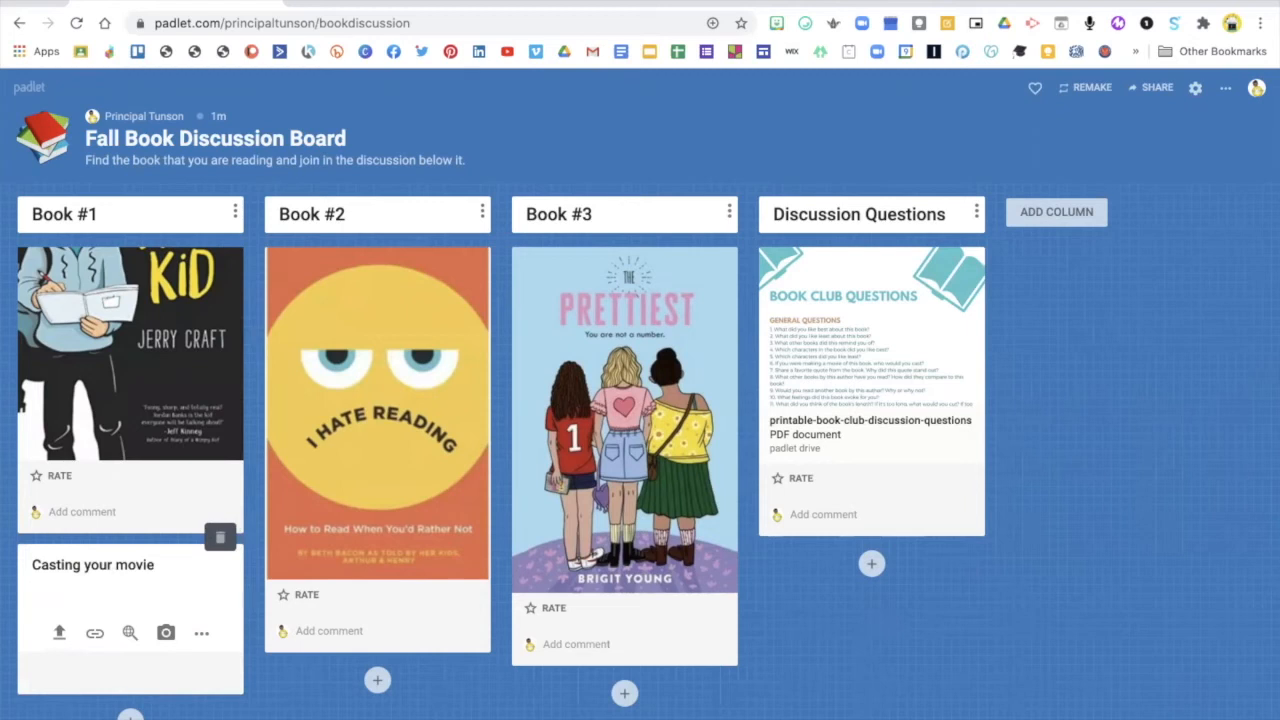
type("If you were making a movie of this book who woyl")
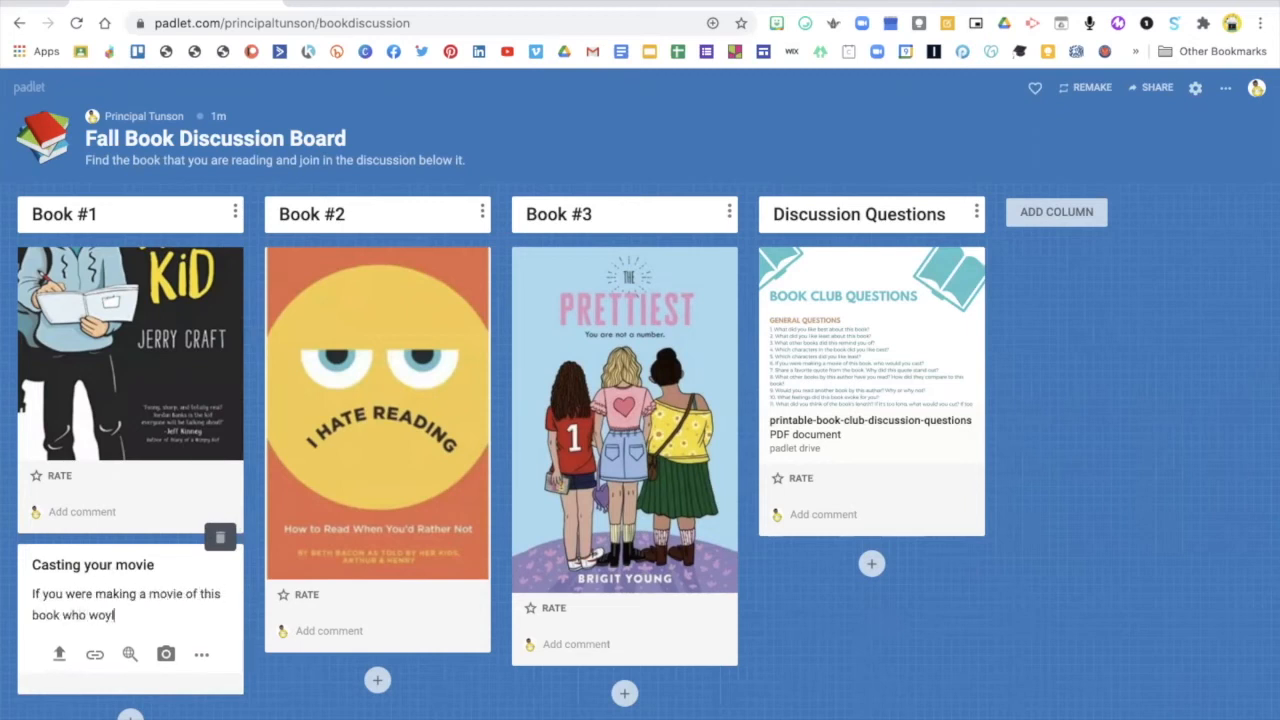
type("d you c")
type("ast? (Res")
type(" your")
type(" respons")
key("BackSpace")
type("lop")
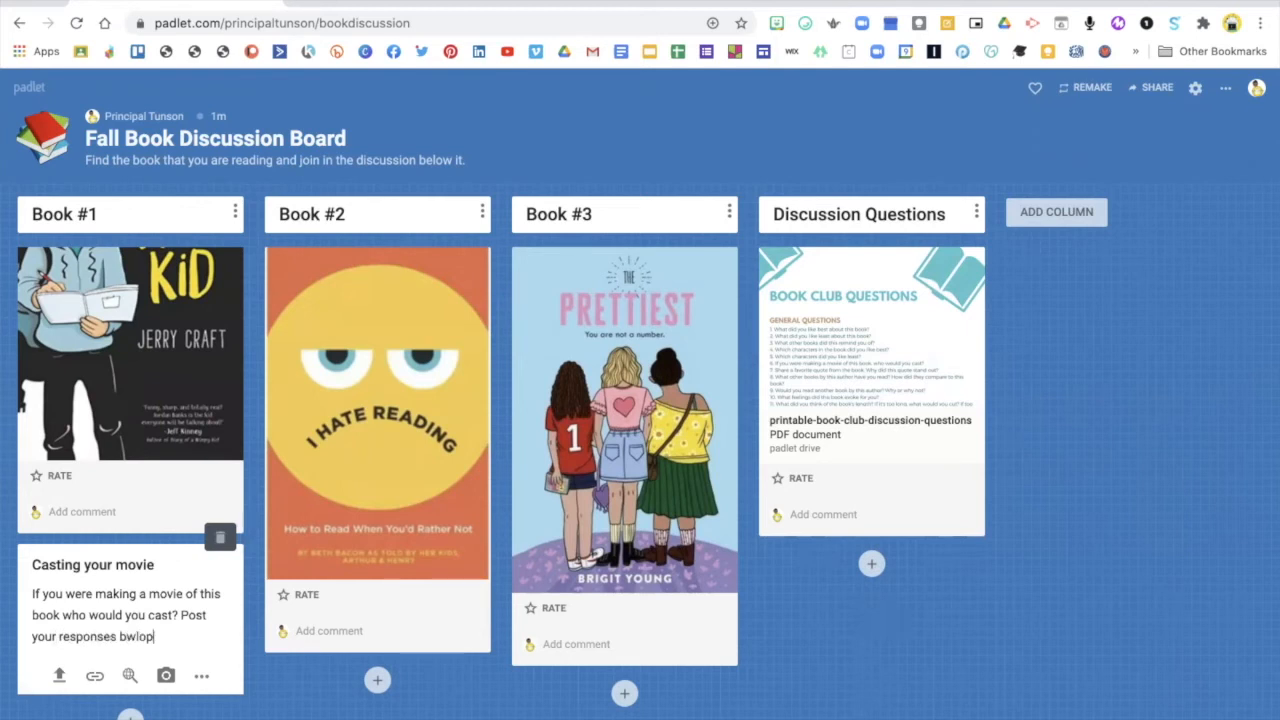
type("low")
type("via video or audio")
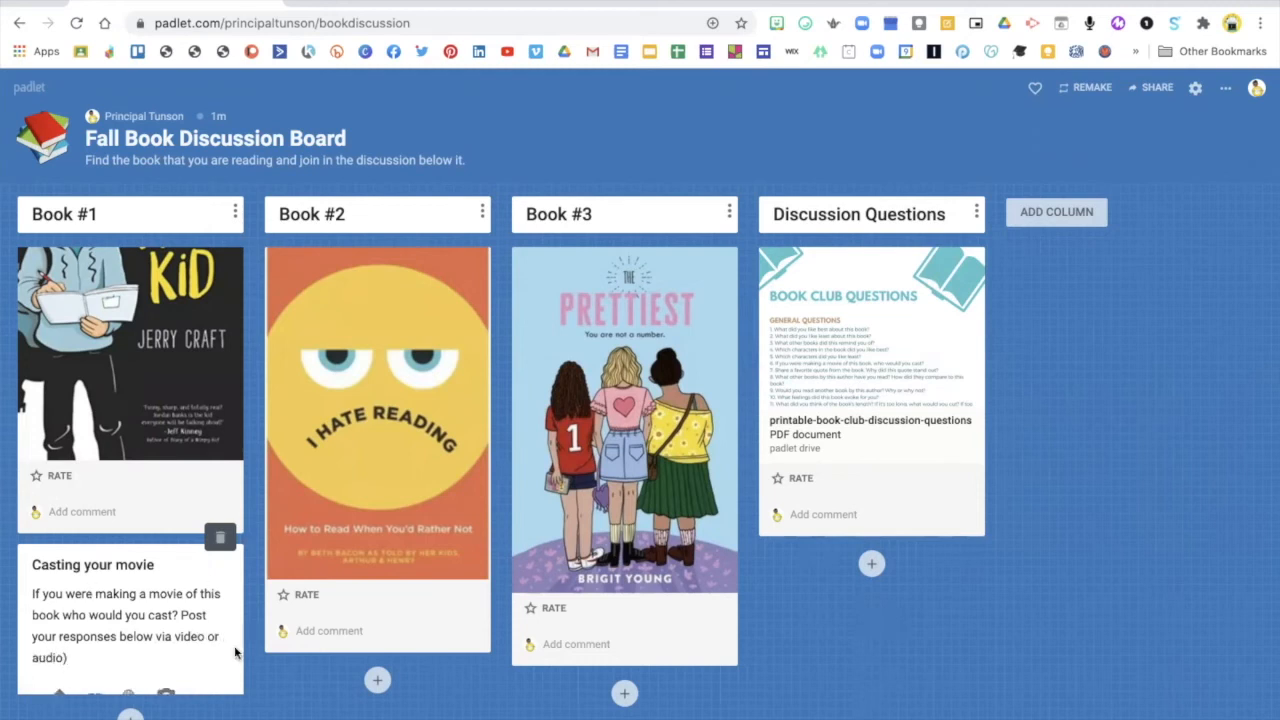
left_click(266, 698)
Add a reply post below "Casting your movie" in the Book #1 column, titled "Denzel Washington"
scroll(203, 634, "down", 1)
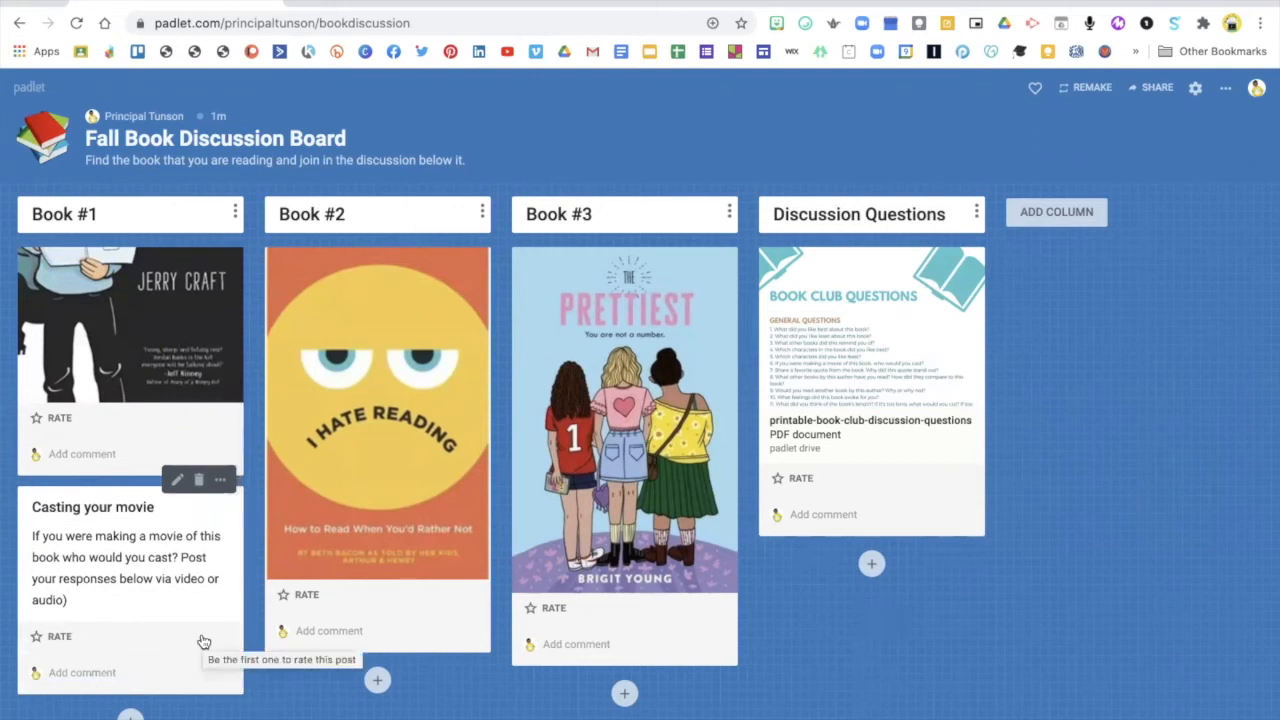
left_click(130, 714)
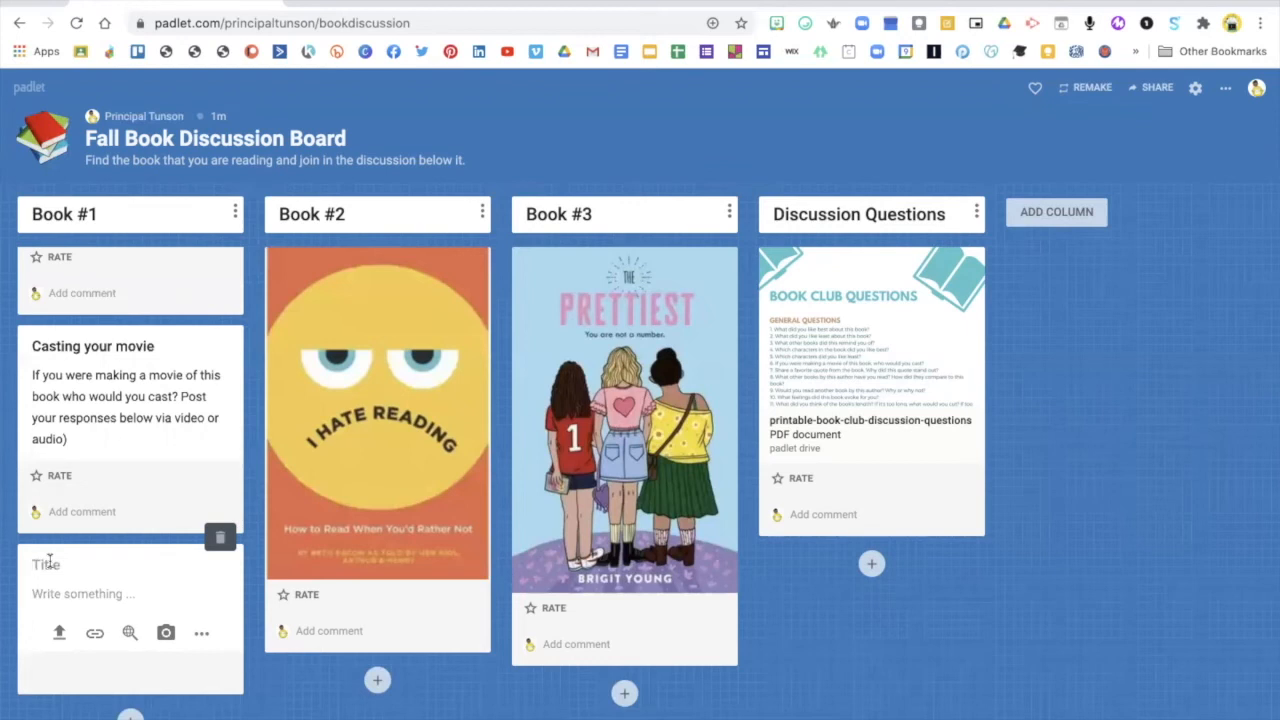
type("Denzel Washington")
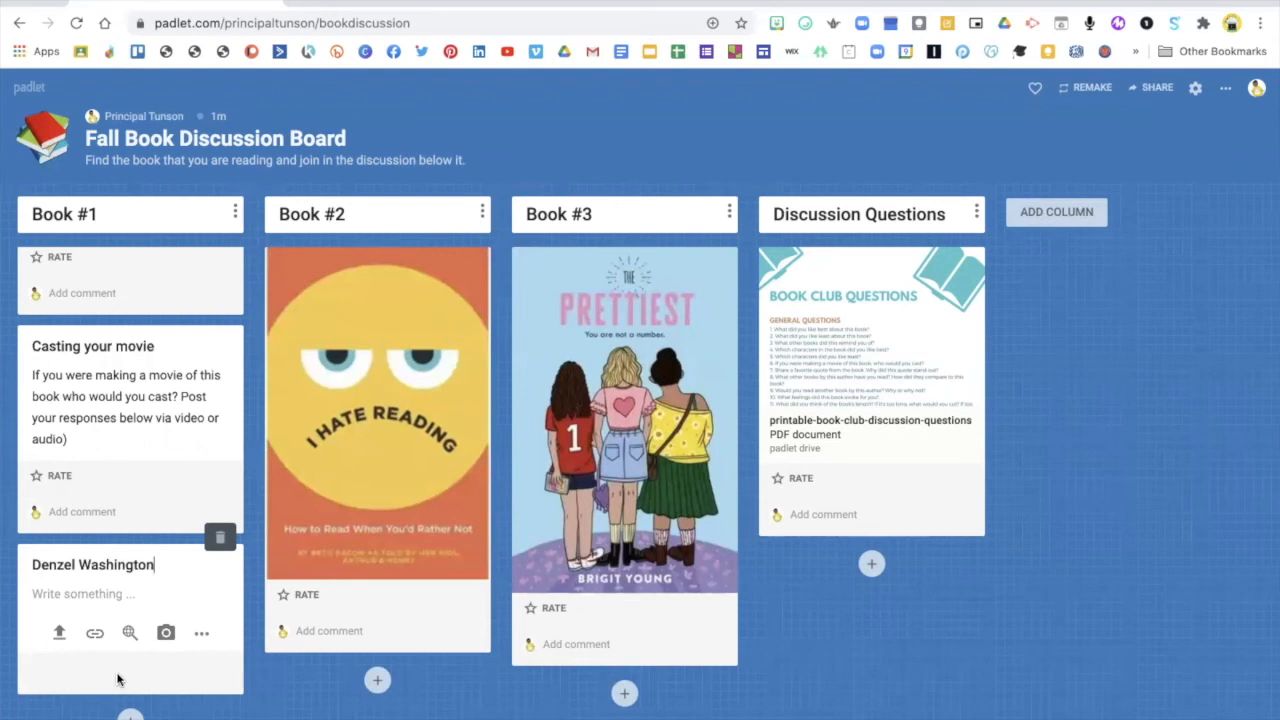
Record a voice response of about 7 seconds for the "Denzel Washington" post and finish the recording
left_click(201, 638)
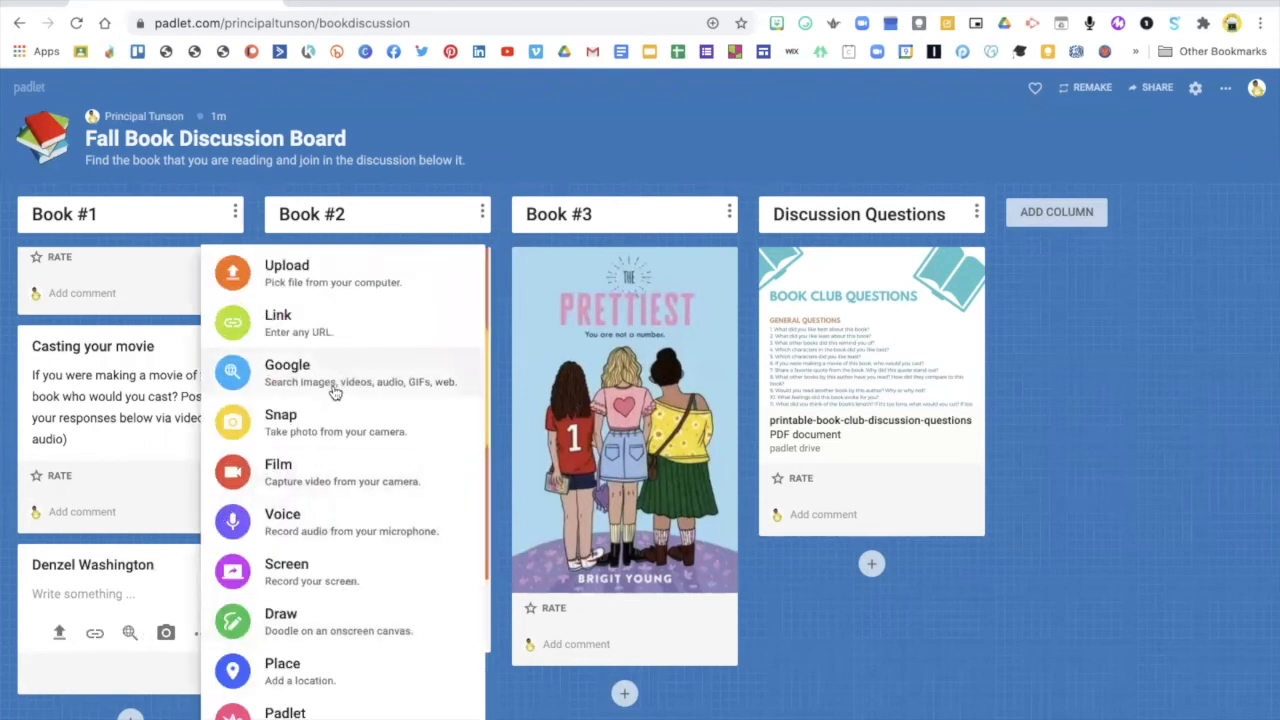
left_click(314, 522)
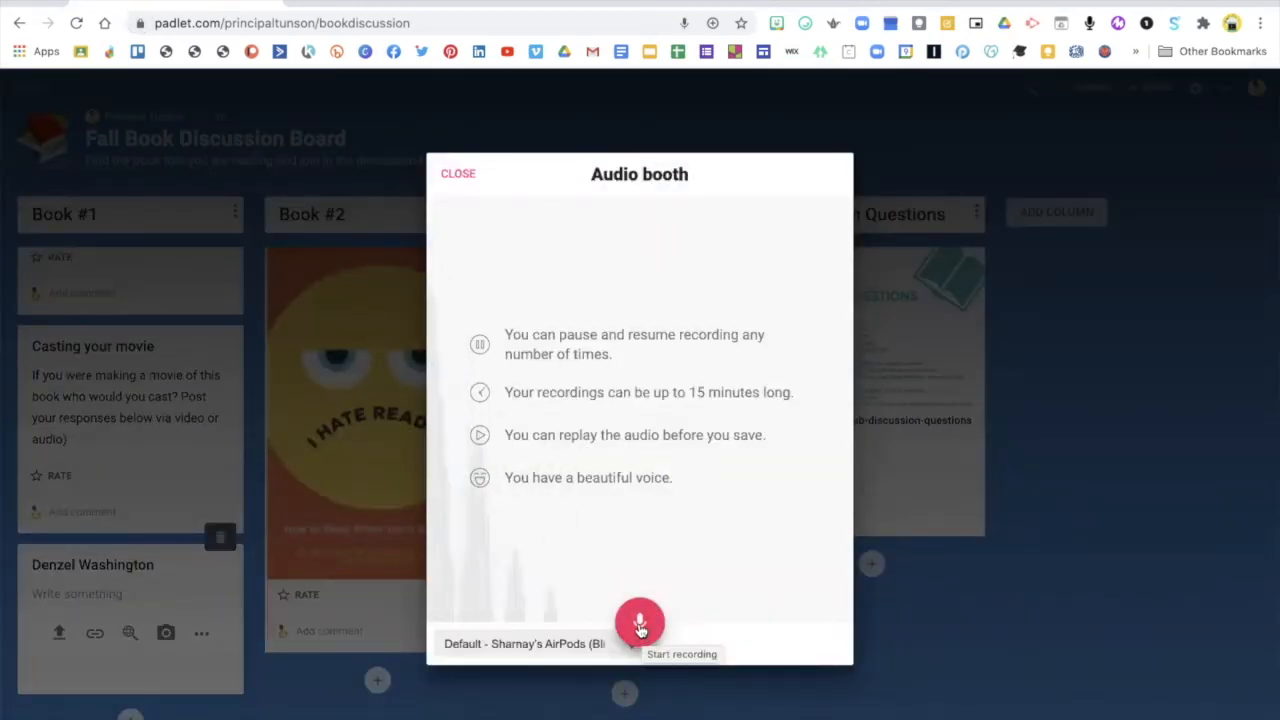
left_click(640, 625)
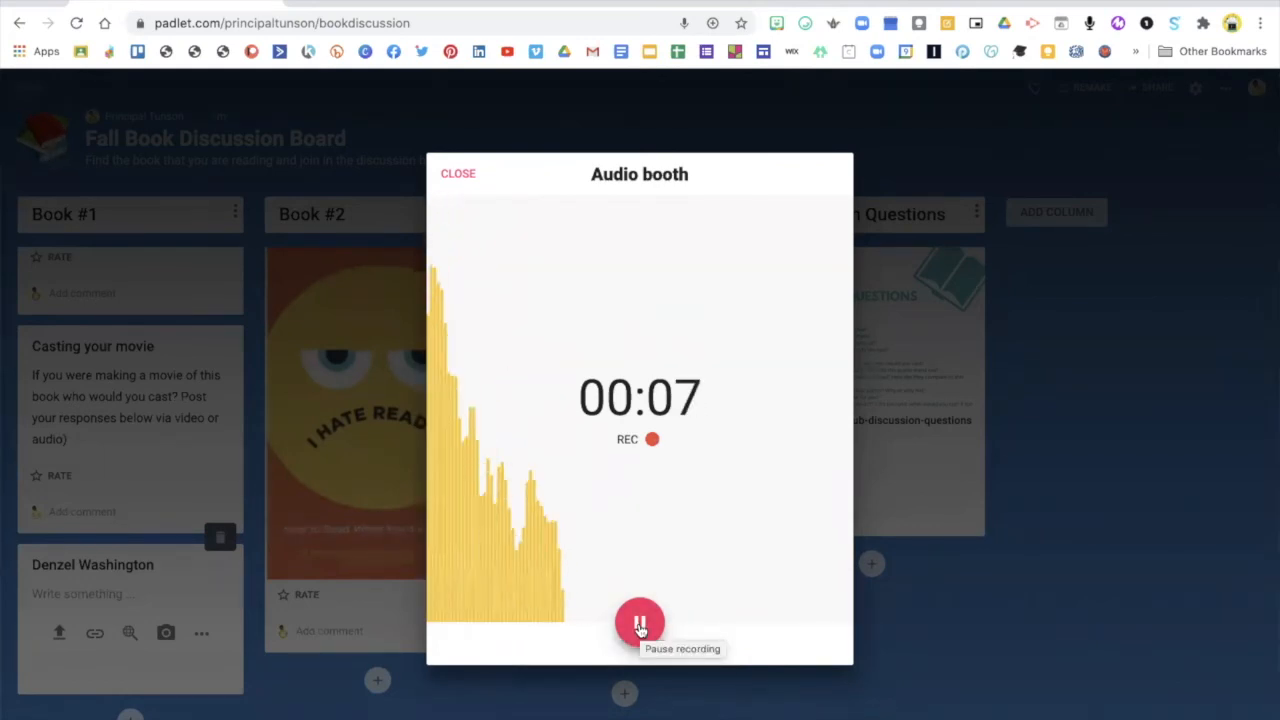
left_click(640, 625)
left_click(790, 174)
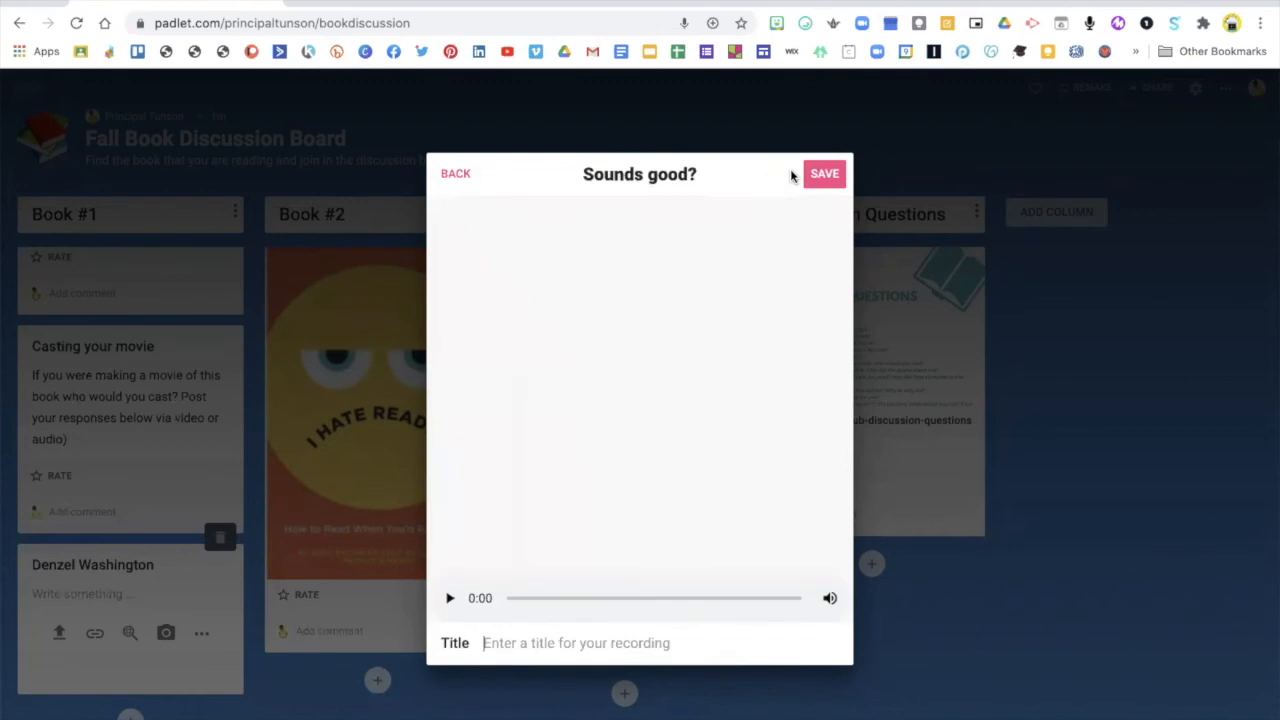
Title the recording "Denzel is my choice" and save it to the "Denzel Washington" post
type("Den")
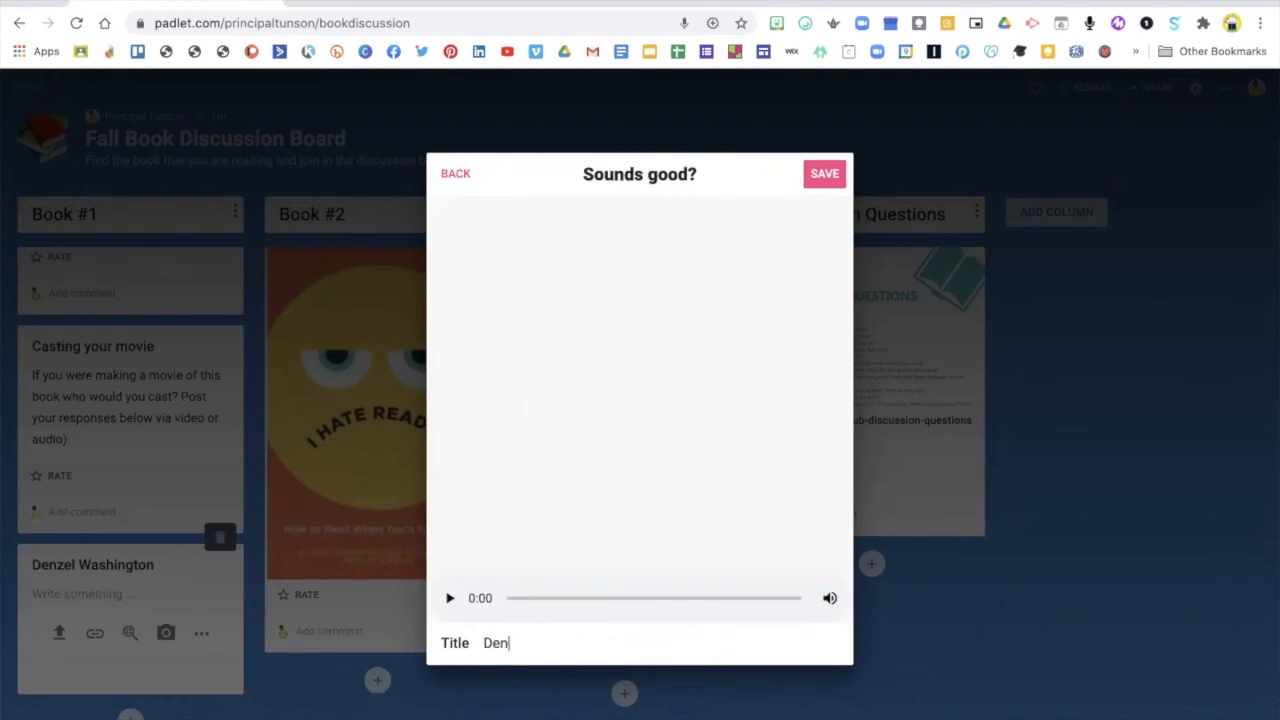
type("zel is my choice")
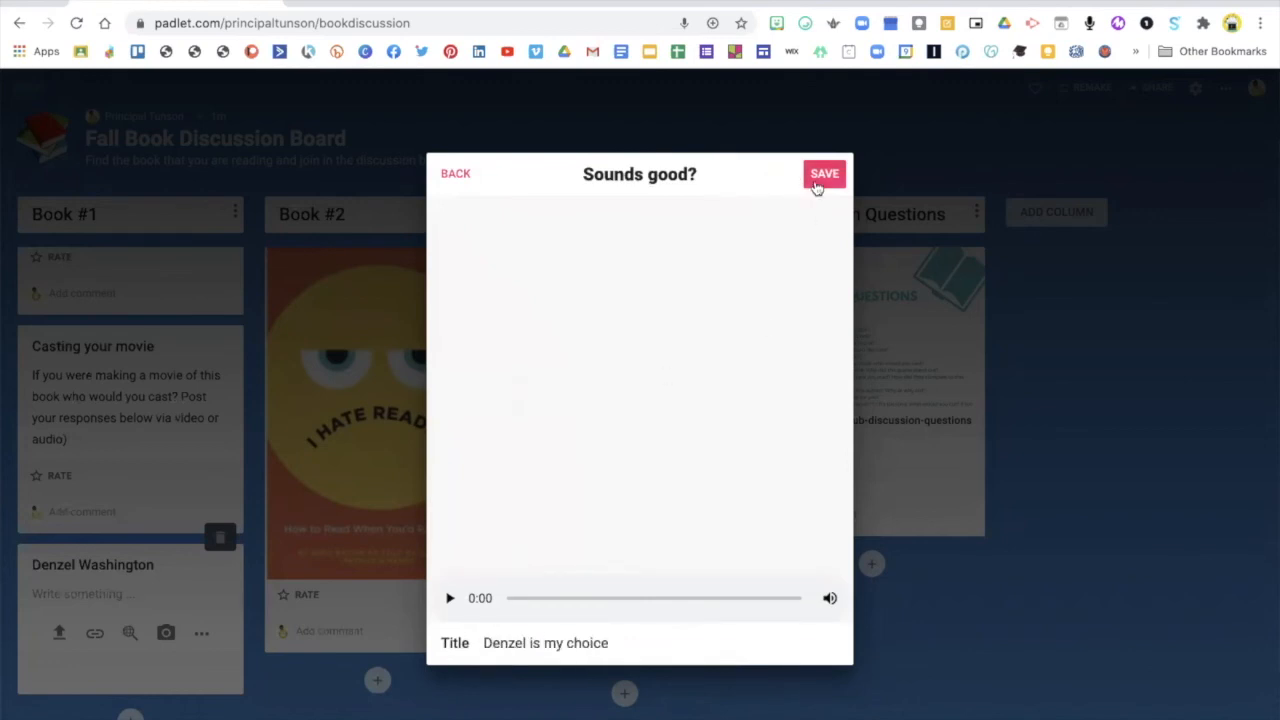
left_click(822, 178)
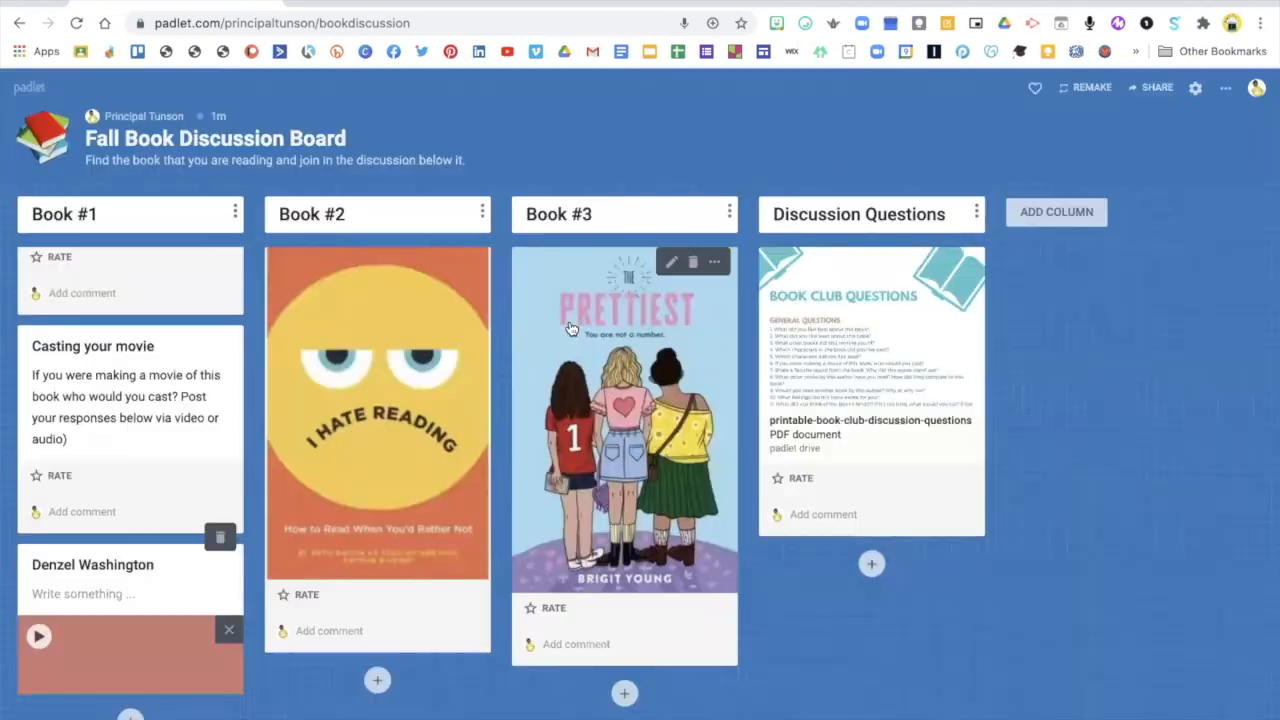
Play the audio attached to the "Denzel Washington" post to check it, and pause the playback
left_click(38, 636)
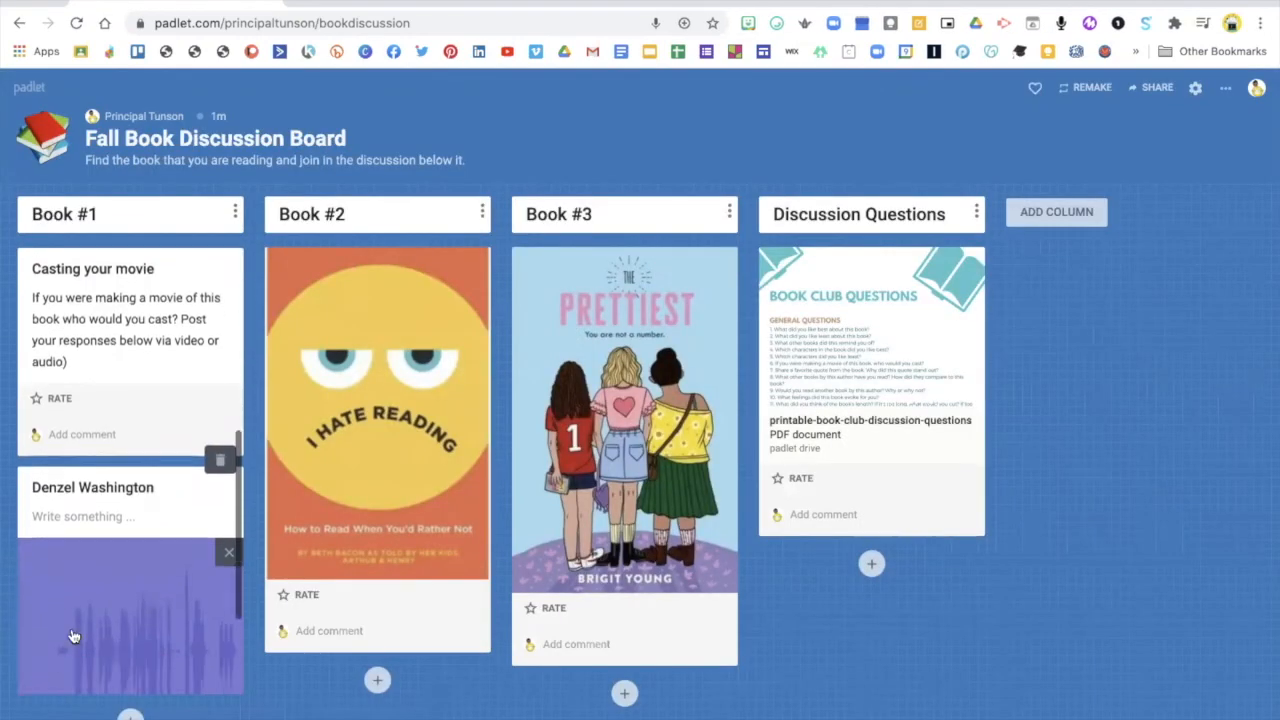
scroll(70, 634, "down", 1)
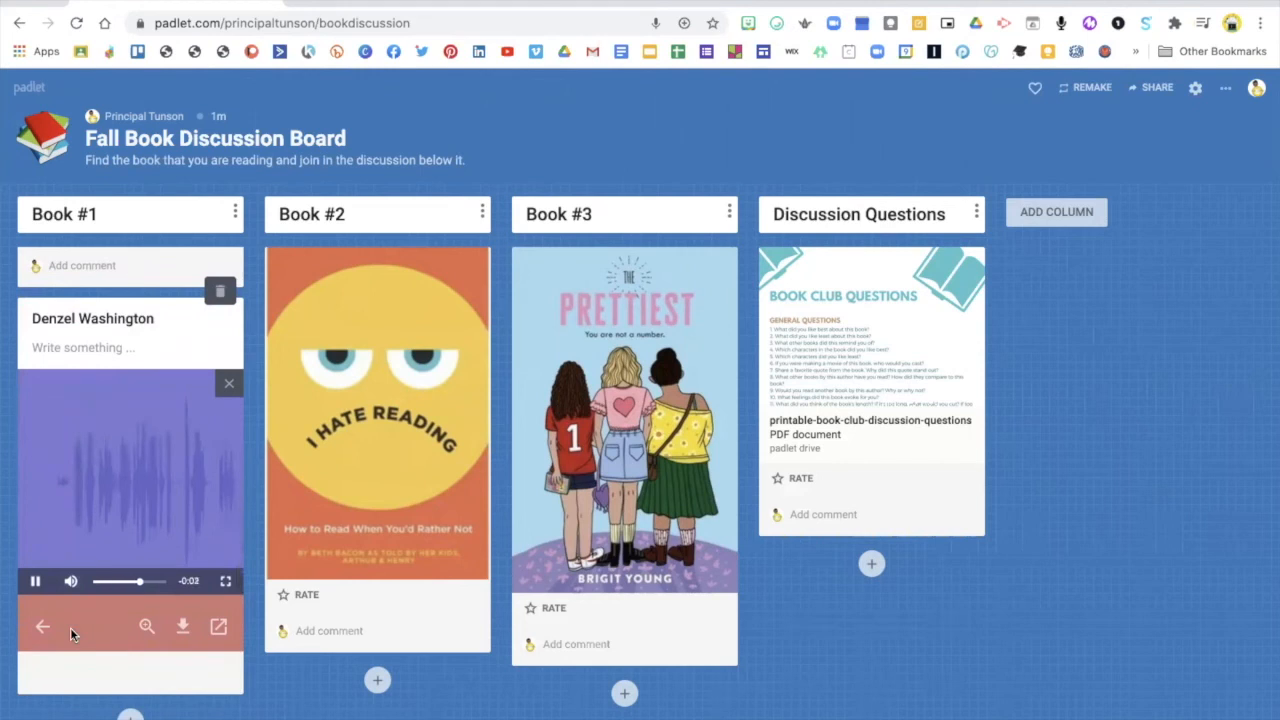
left_click(36, 584)
Review the Book #1 column, from the "New Kid" cover down to the "Casting your movie" prompt
scroll(97, 528, "up", 5)
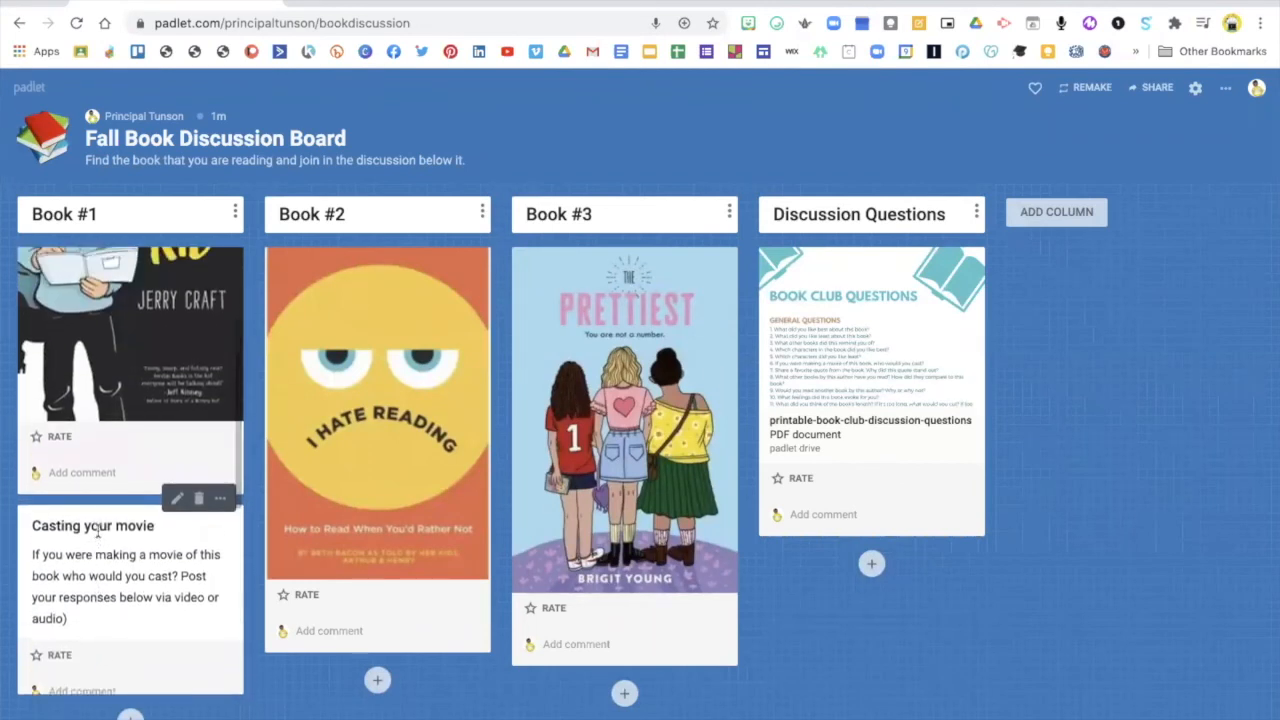
scroll(97, 532, "up", 3)
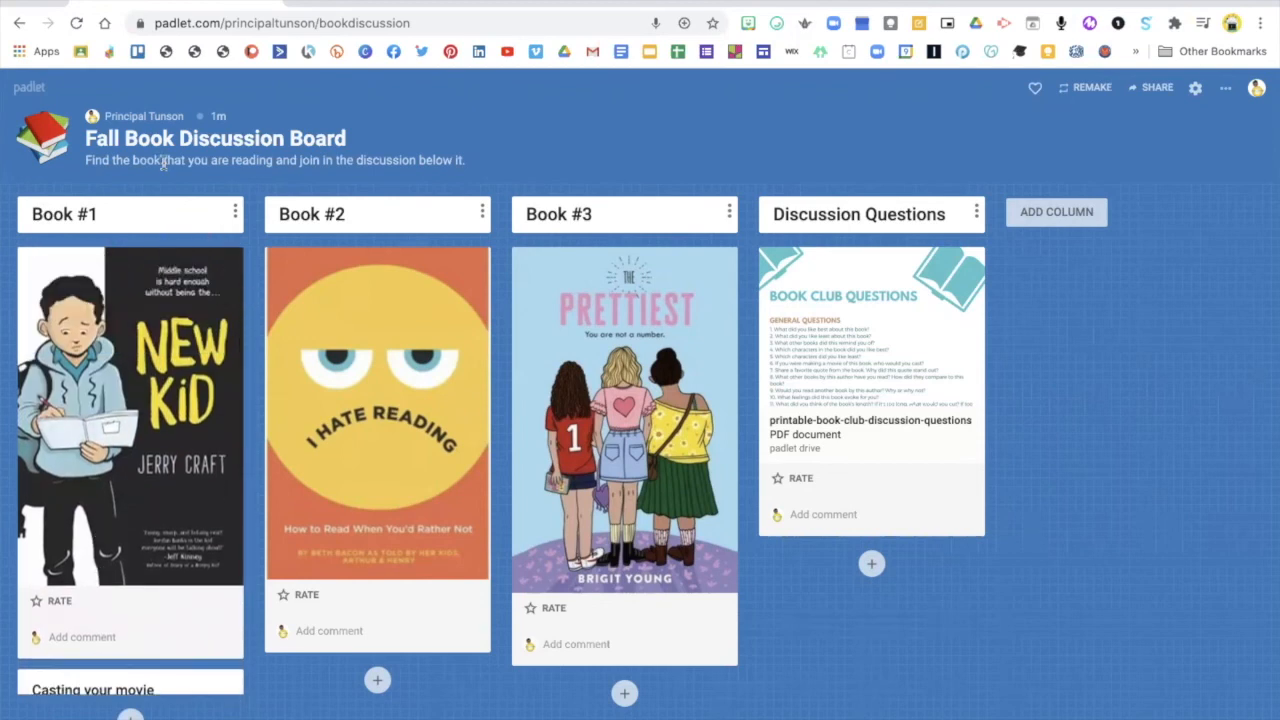
scroll(170, 400, "down", 3)
scroll(176, 420, "up", 1)
scroll(176, 420, "up", 1)
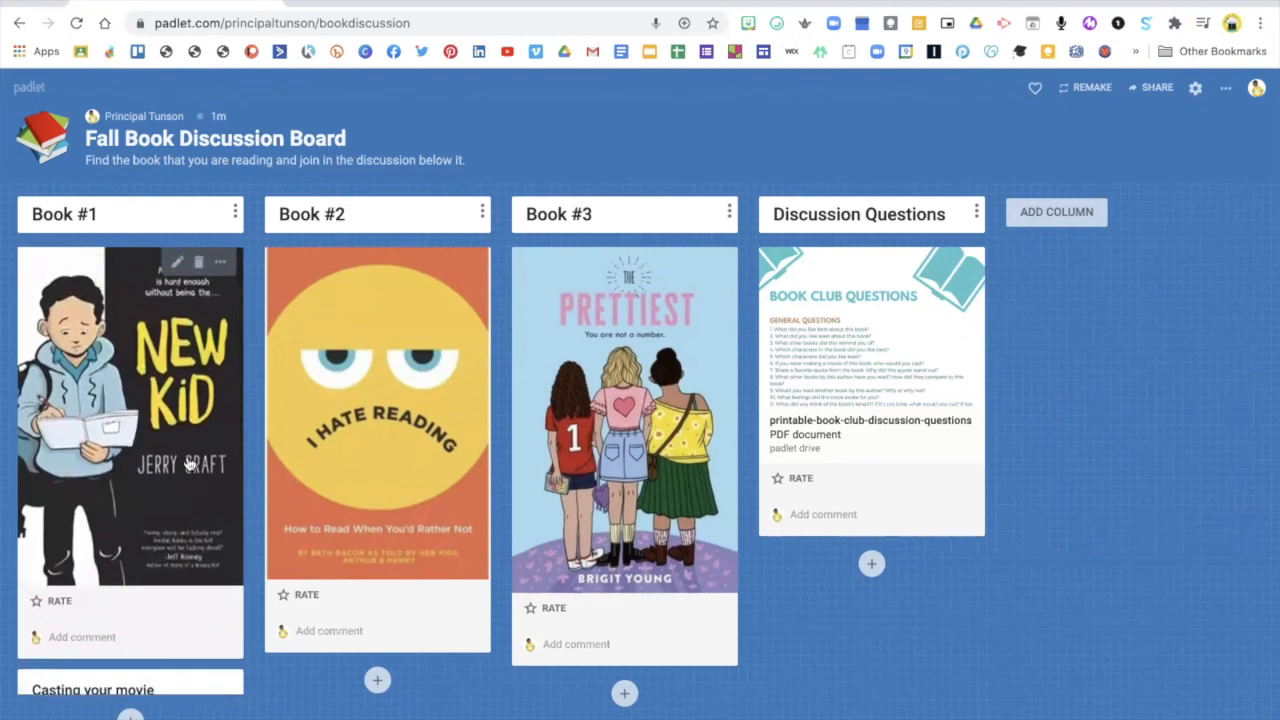
scroll(110, 528, "down", 3)
scroll(110, 528, "up", 1)
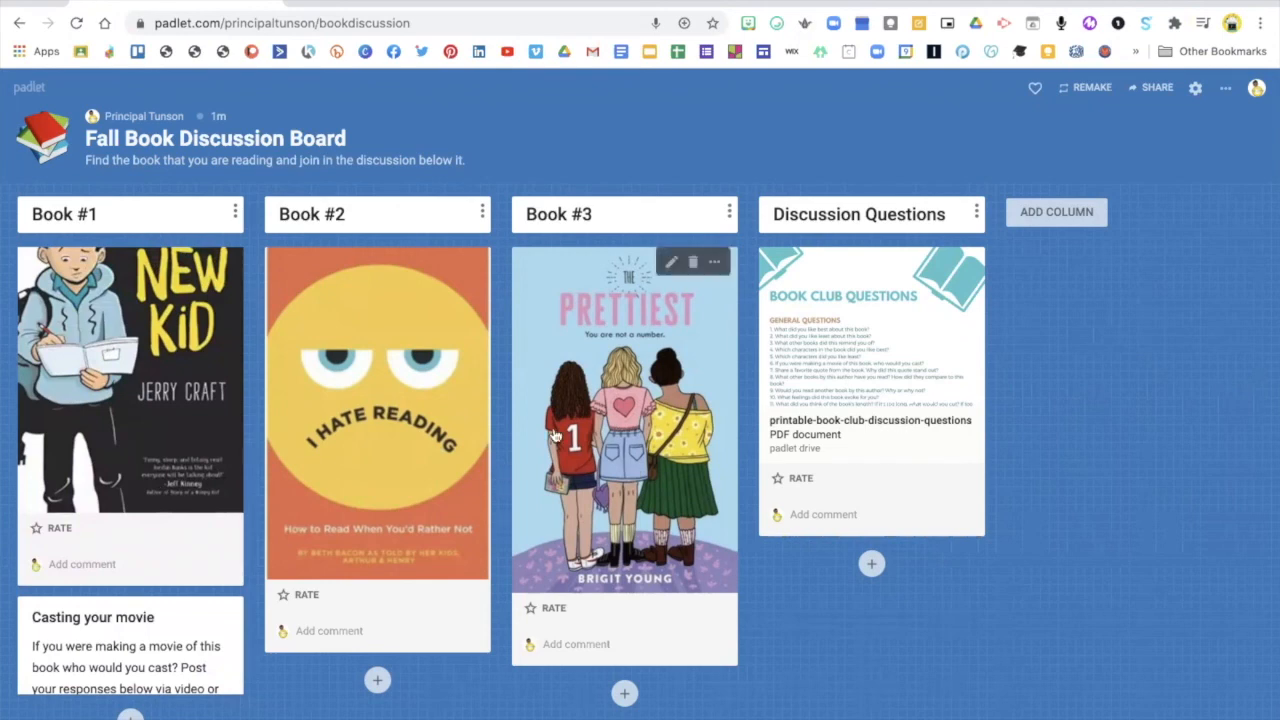
scroll(76, 474, "up", 2)
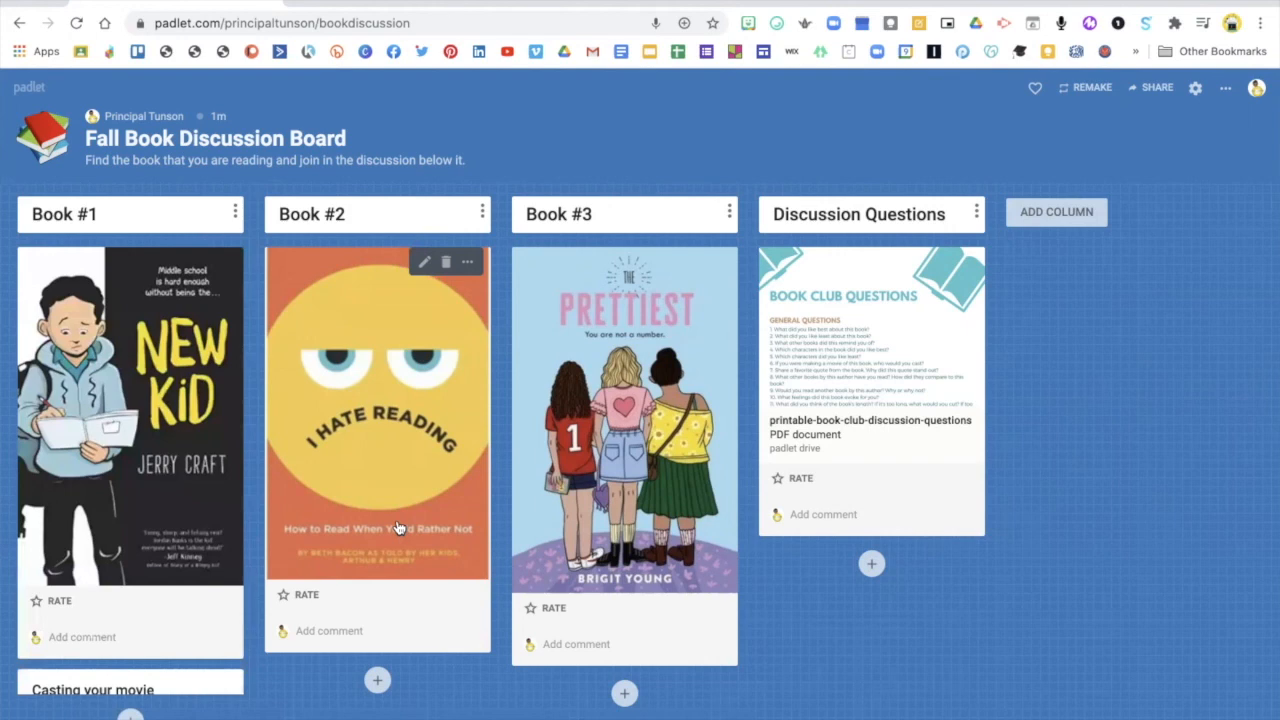
scroll(149, 557, "down", 4)
scroll(149, 557, "up", 4)
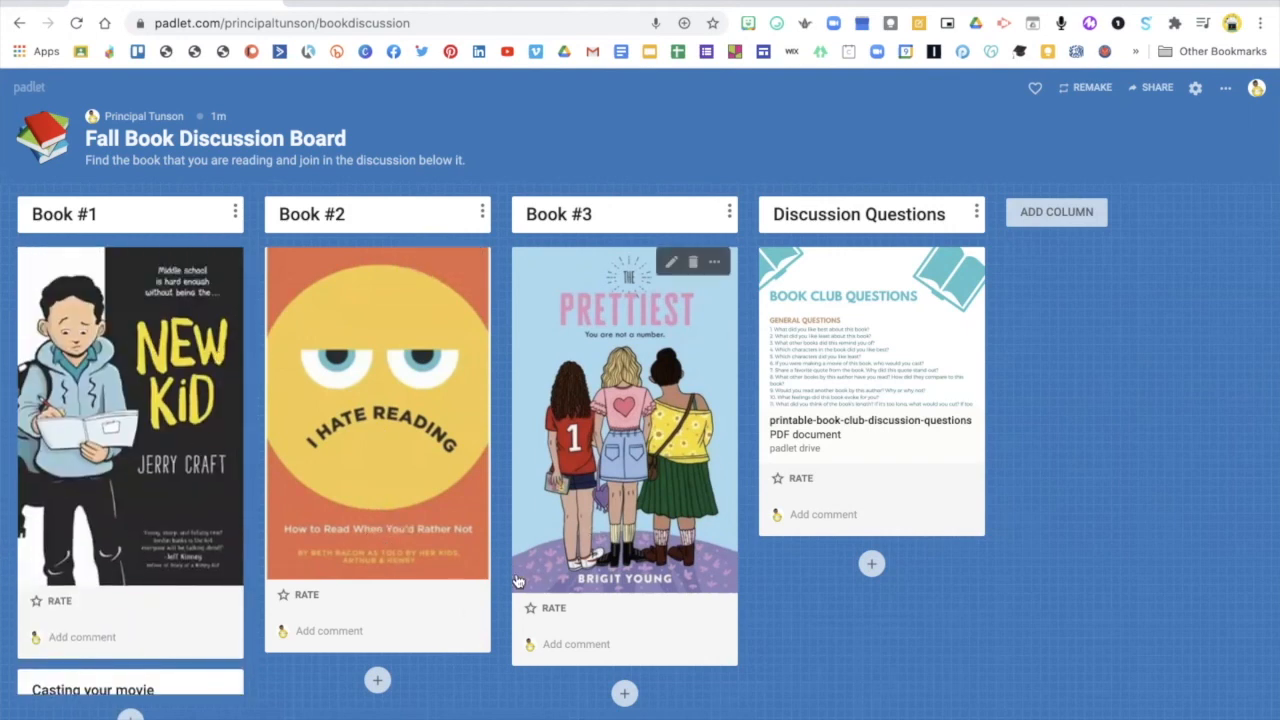
scroll(136, 526, "down", 4)
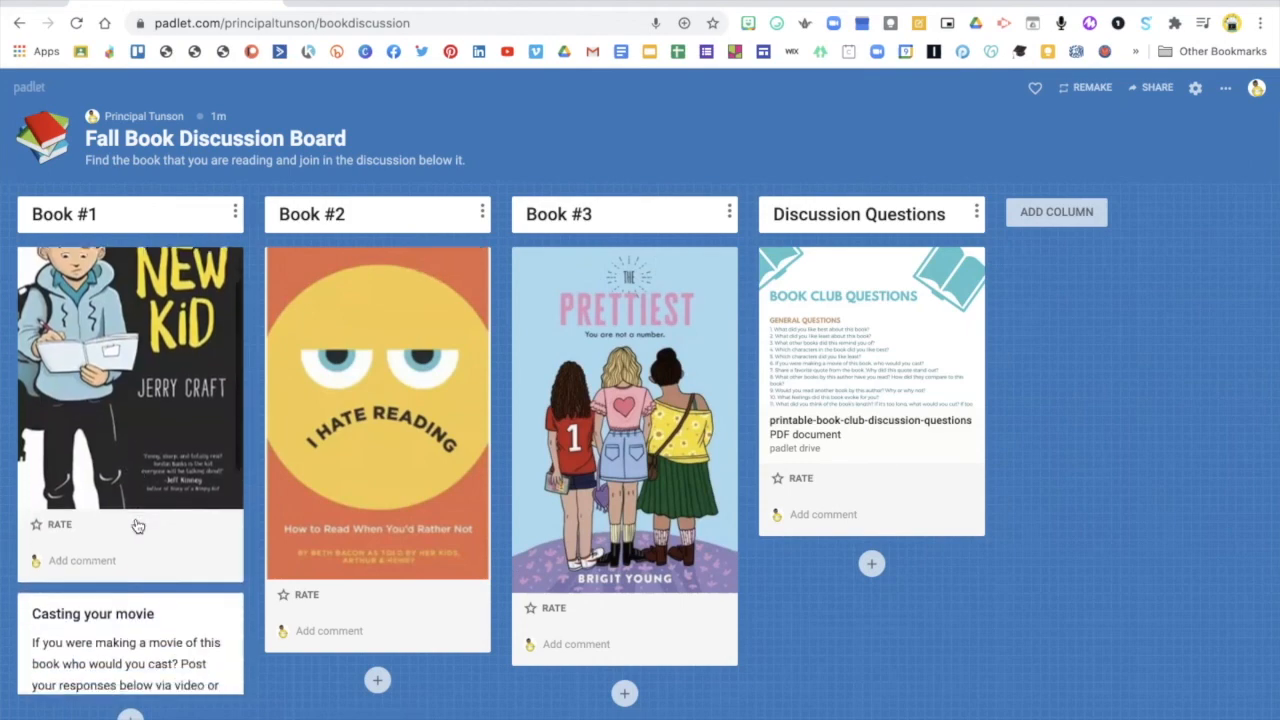